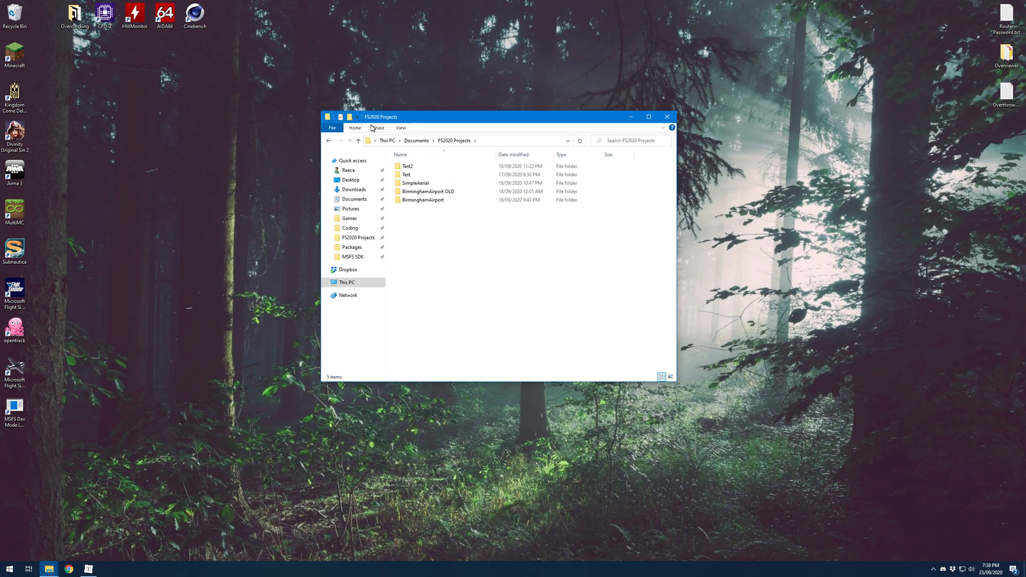
Name the new FS2020 Projects folder TutorialAirport.
left_click(350, 118)
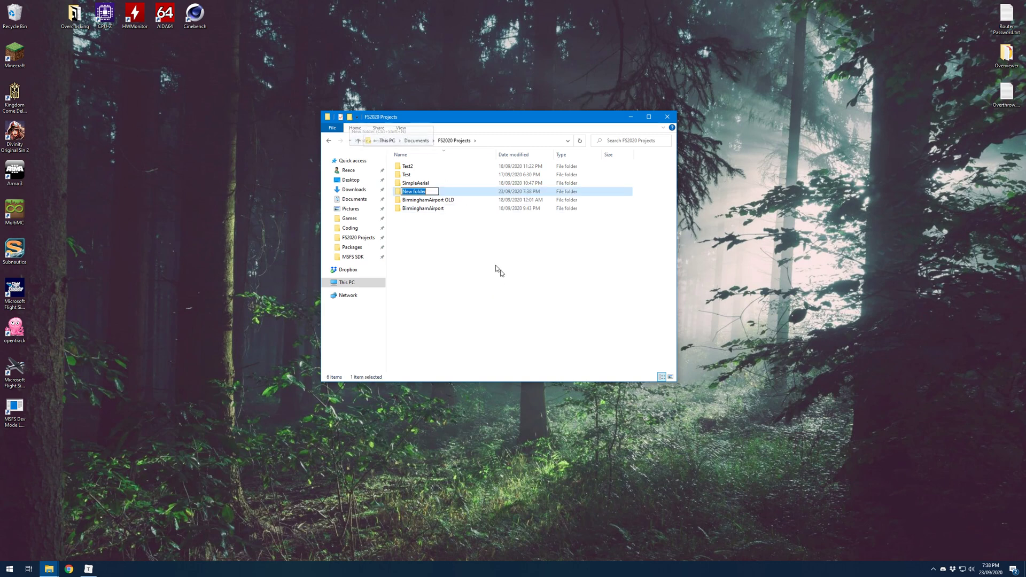
type("TutorialA")
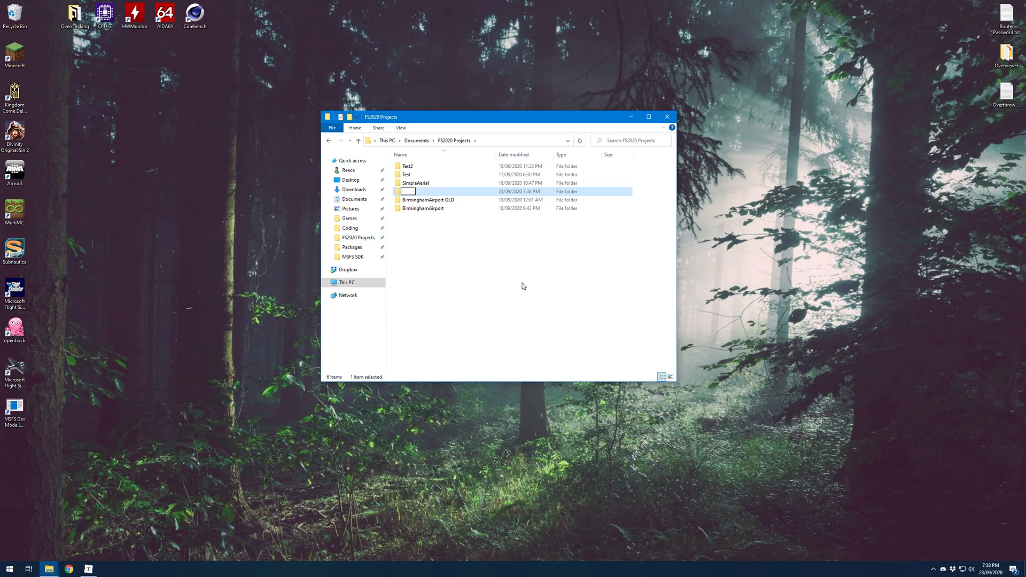
type("irport")
key("Return")
key("Return")
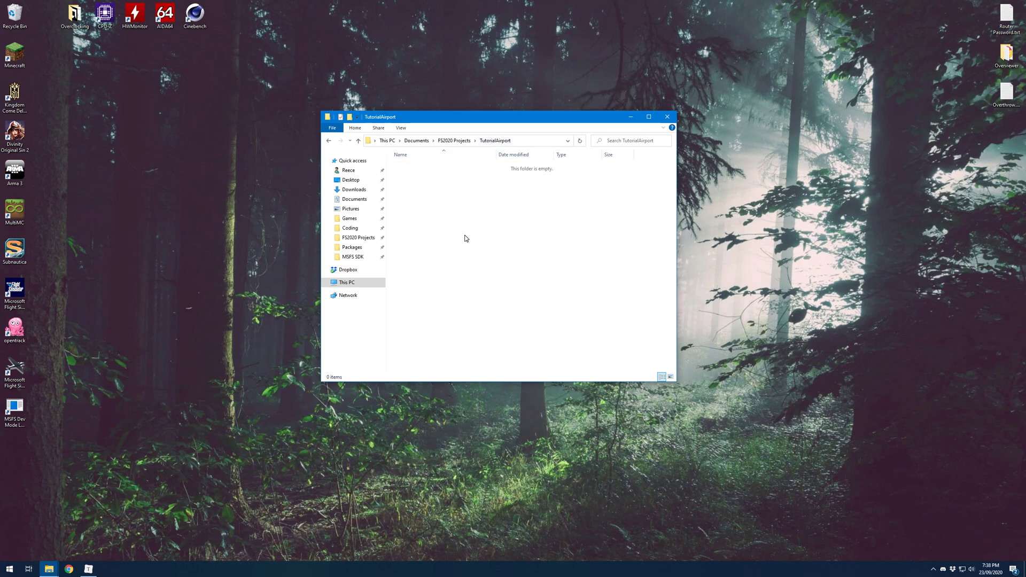
Inside TutorialAirport, create a PackageSources folder containing a data subfolder.
key("ctrl+shift+n")
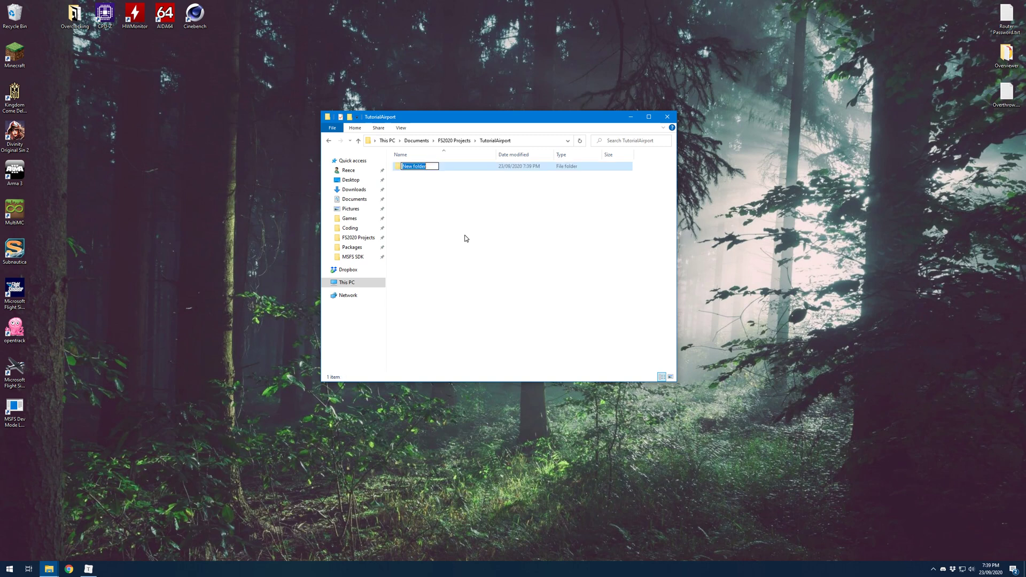
type("PackageSources")
key("Return")
key("Return")
key("ctrl+shift+n")
type("data")
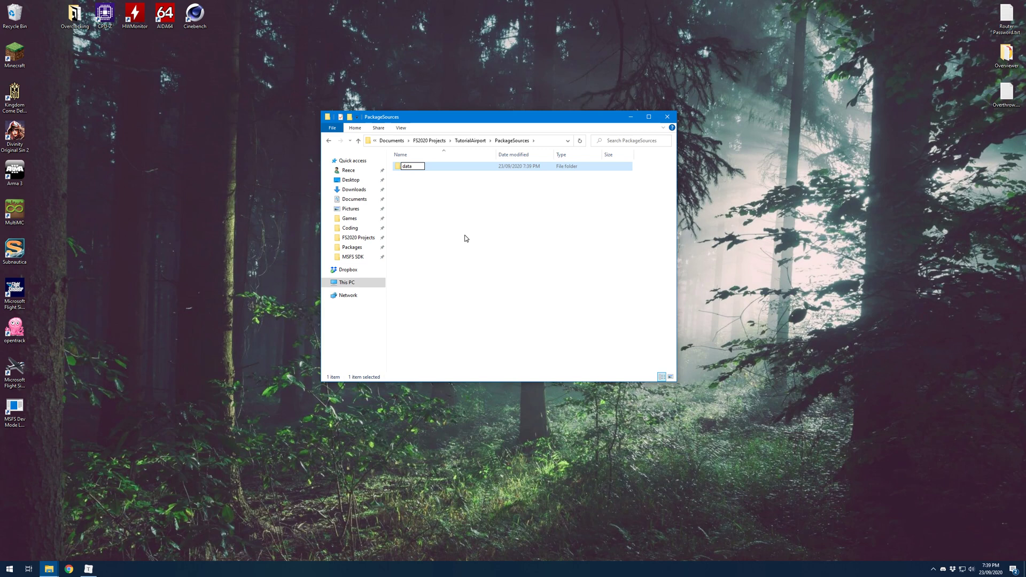
key("Return")
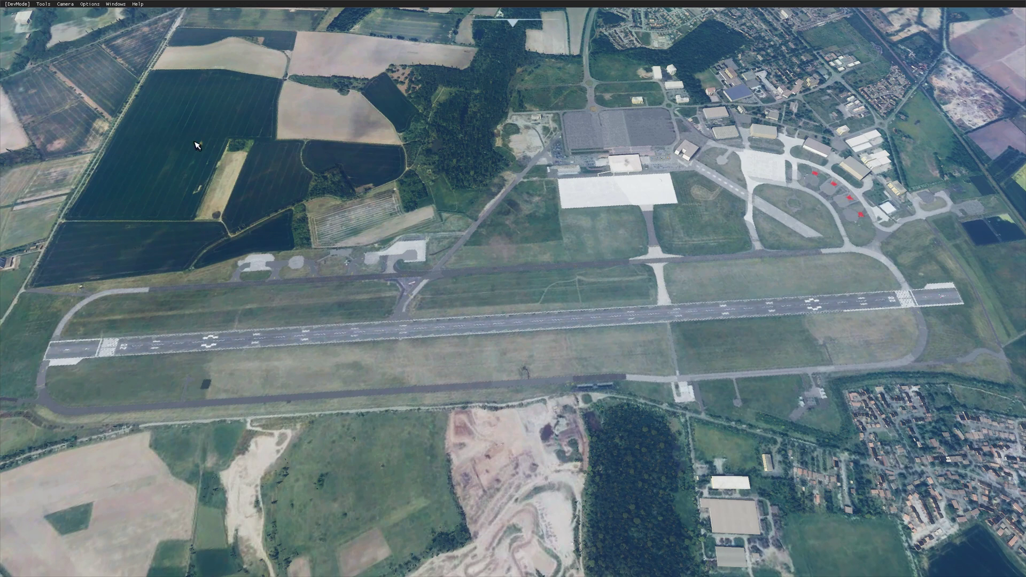
Choose New project from the DevMode menu.
left_click(22, 4)
left_click(26, 14)
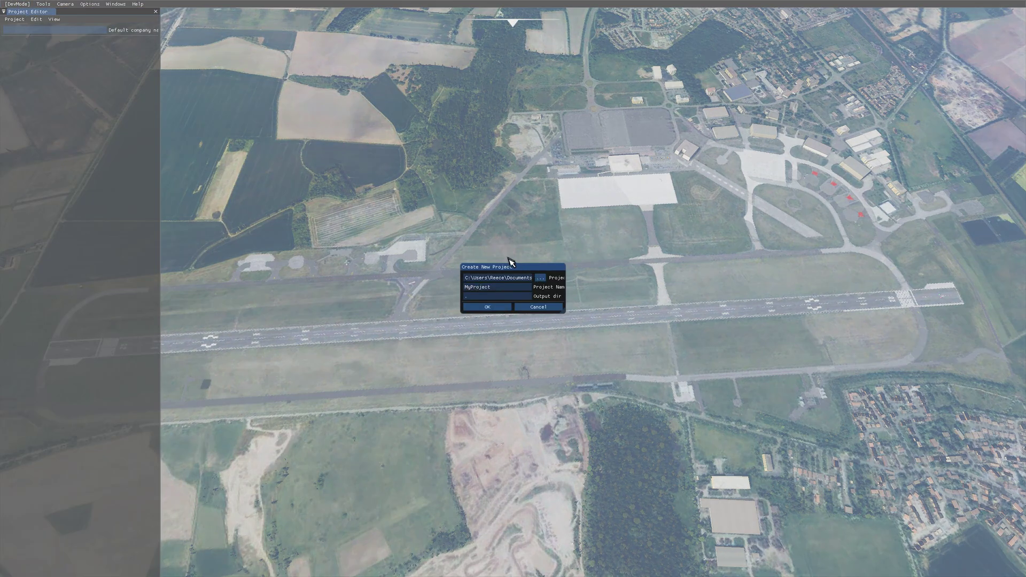
Create project TutorialAirport with FS2020 Projects\TutorialAirport as its folder.
left_click(546, 278)
left_click(307, 280)
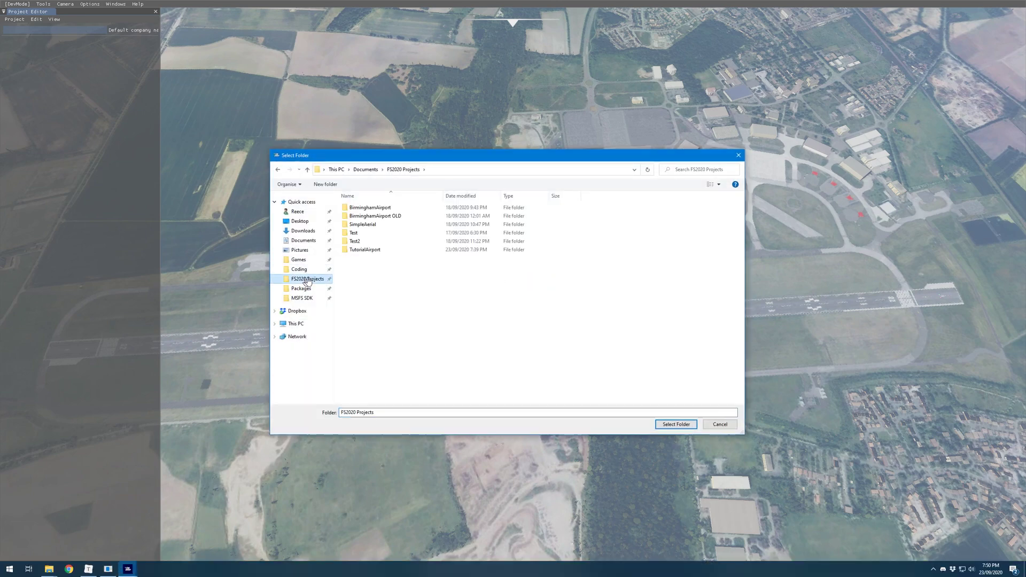
double_click(374, 250)
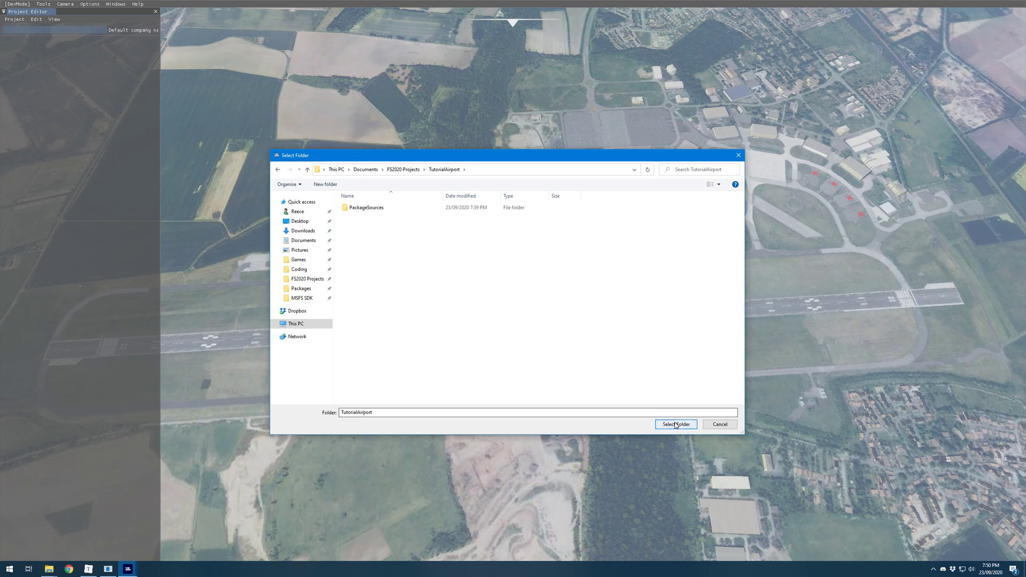
left_click(676, 425)
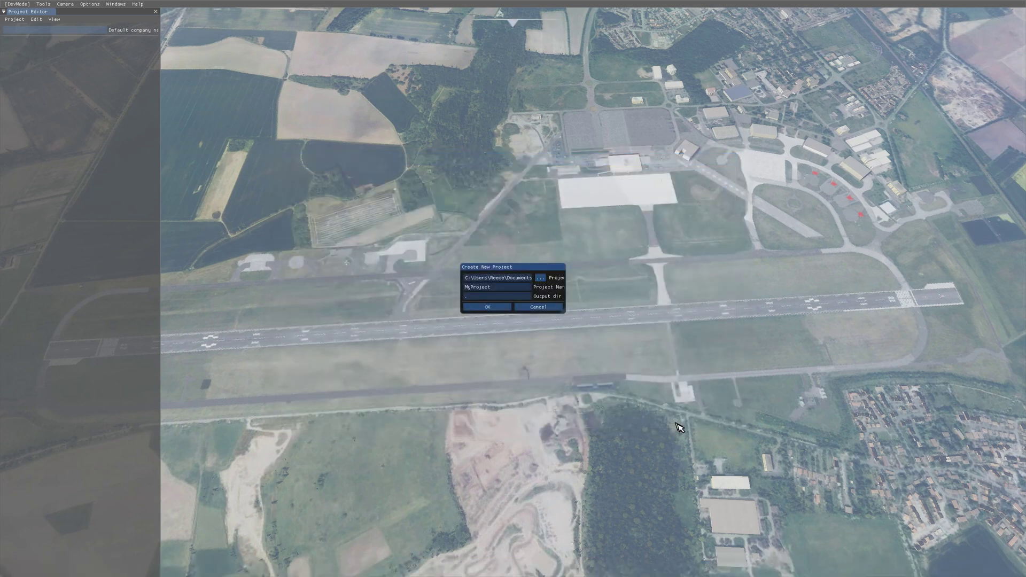
double_click(502, 292)
type("TutorialAirport")
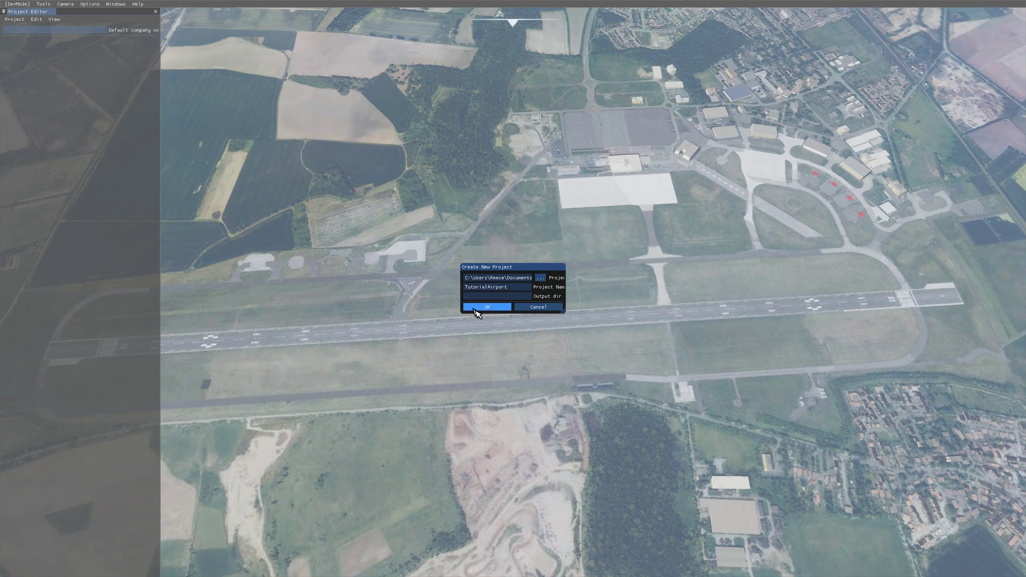
left_click(474, 308)
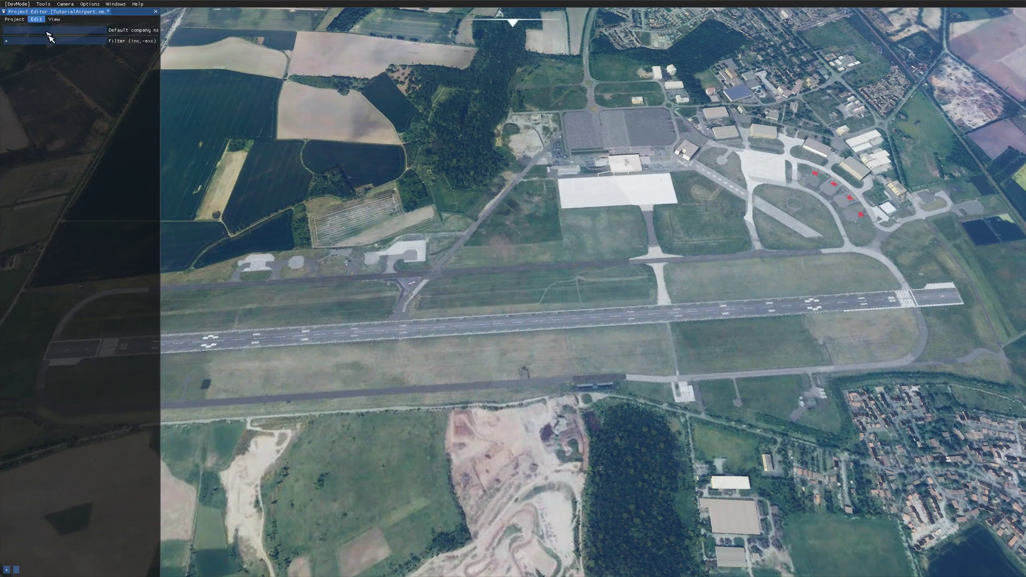
Add package rb-airport-egcn-doncaster-sheffield with type BGL, correcting the typed name first.
left_click(7, 569)
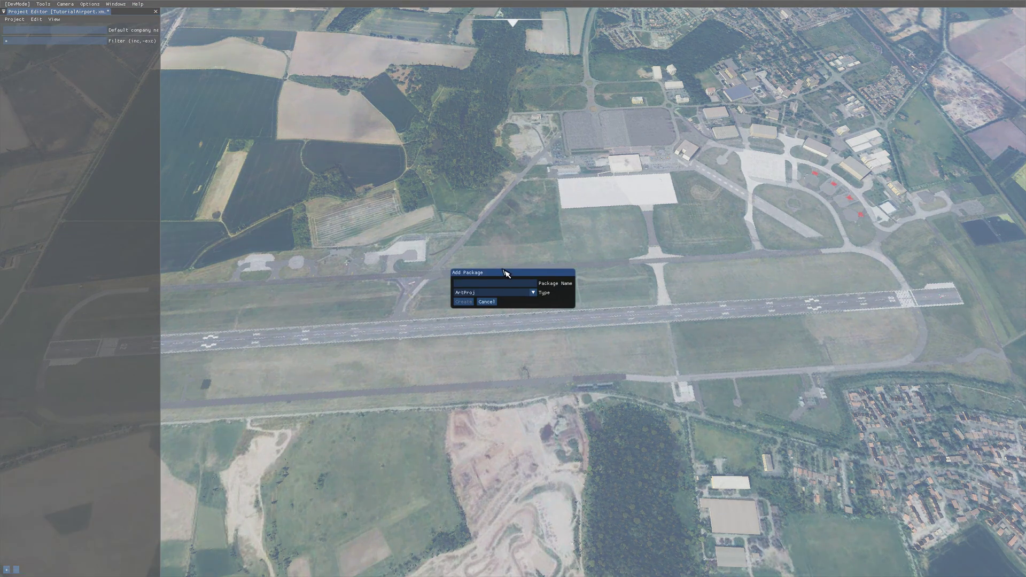
left_click(483, 284)
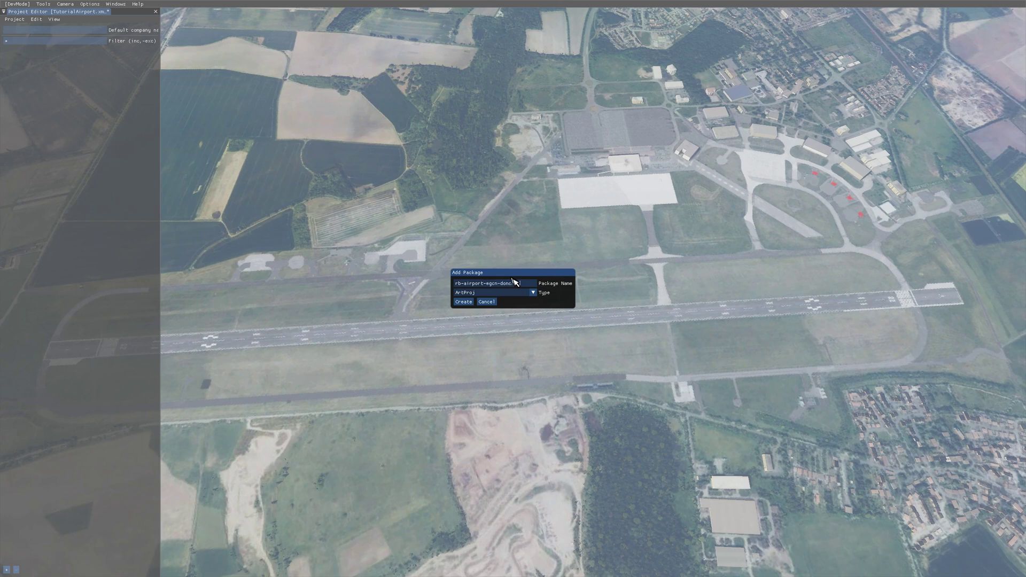
key("BackSpace")
key("BackSpace")
key("BackSpace")
type("shef")
left_click(533, 293)
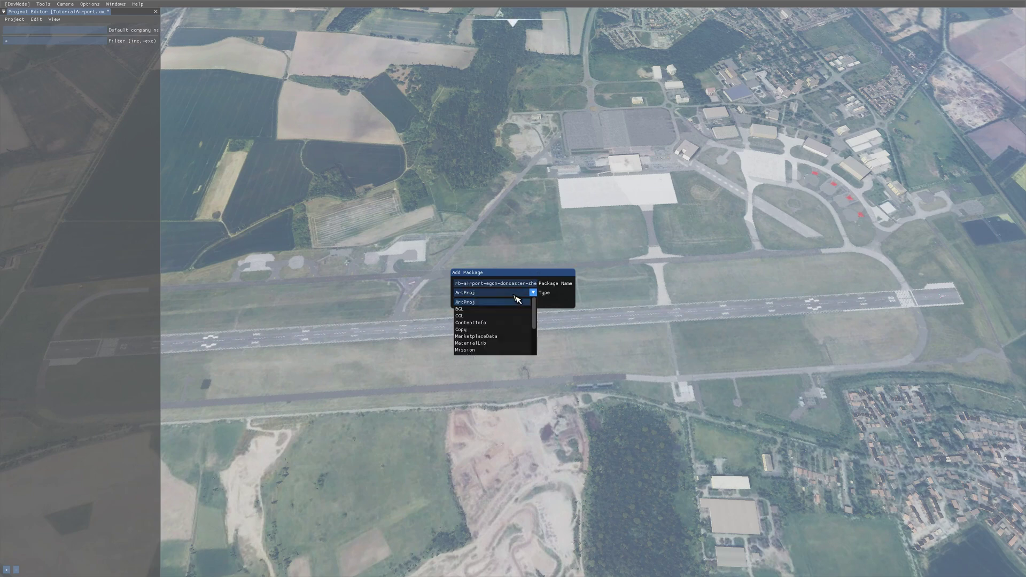
left_click(465, 309)
left_click(463, 303)
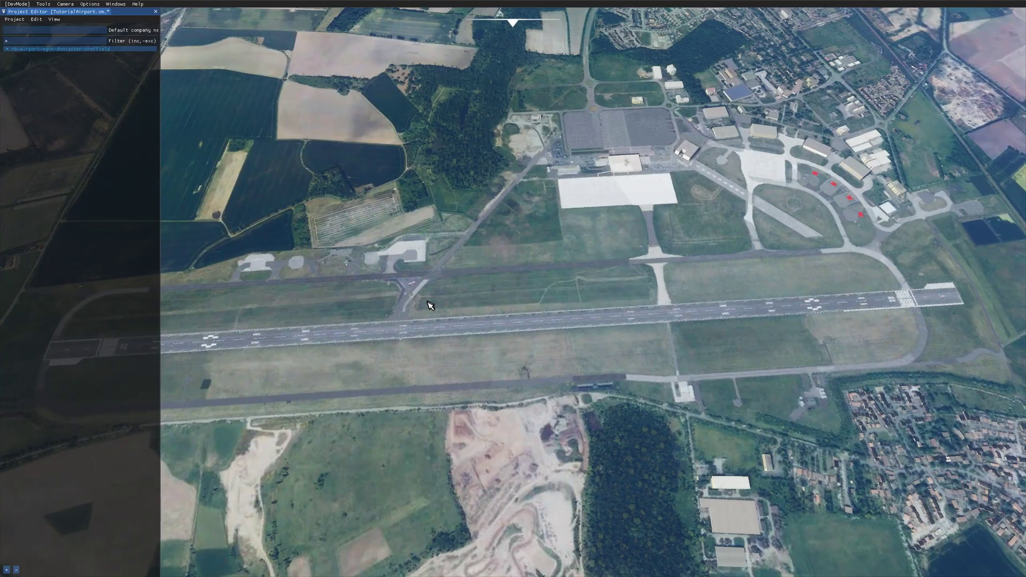
Show the Inspector, set Content-Type to SCENERY, and begin picking the Content Manager thumbnail.
left_click(54, 20)
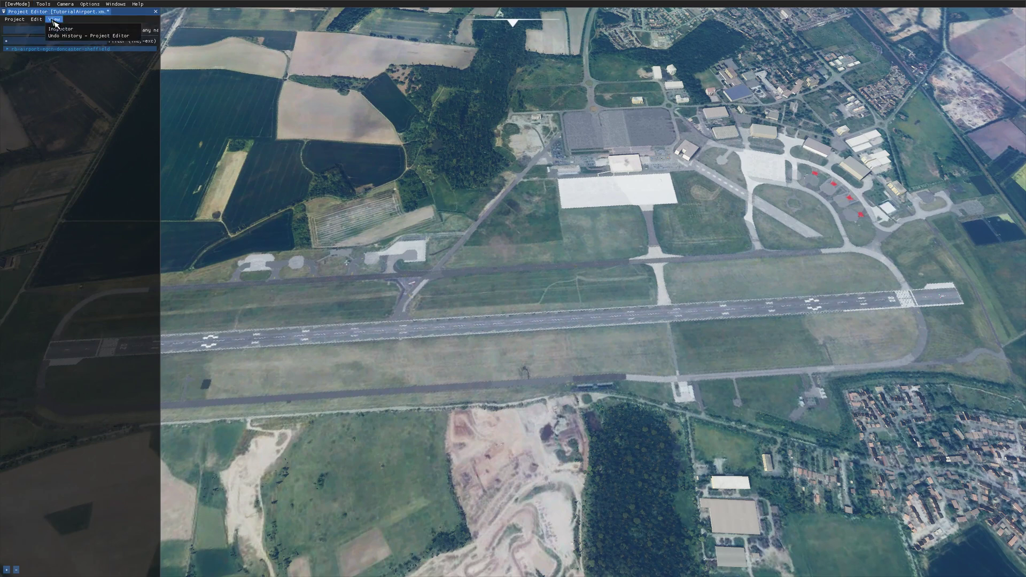
left_click(57, 30)
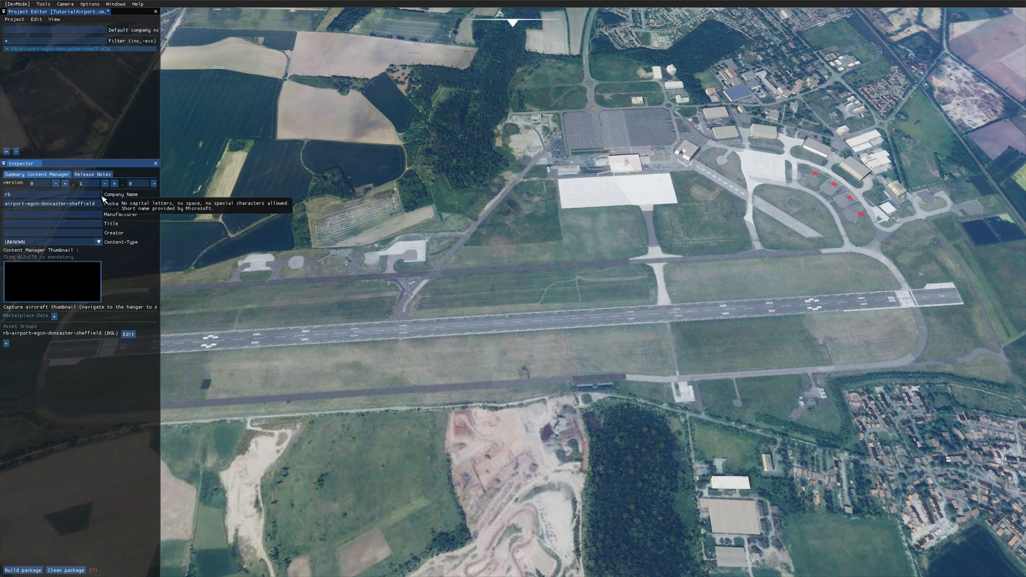
left_click(98, 243)
left_click(54, 260)
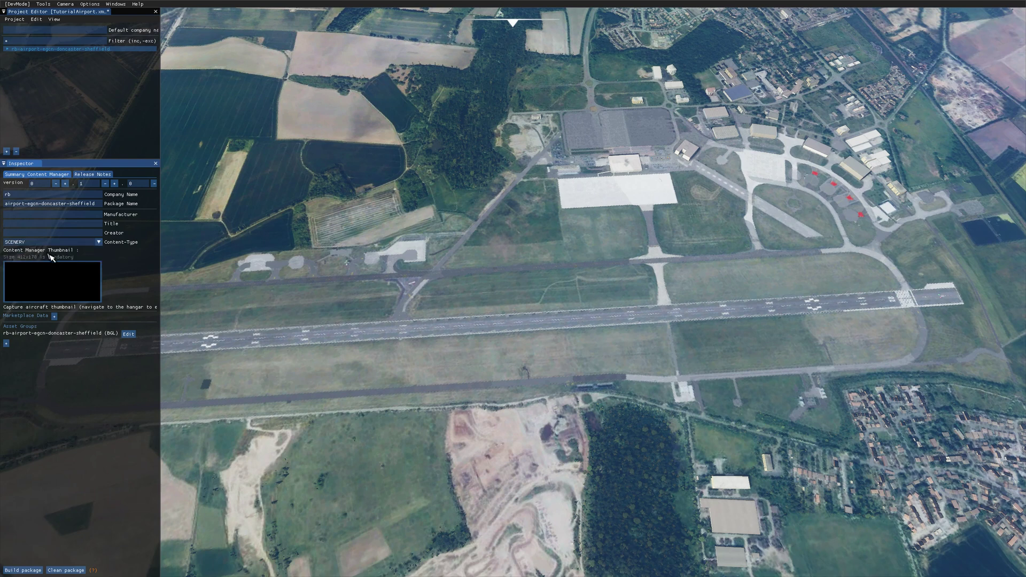
left_click(55, 279)
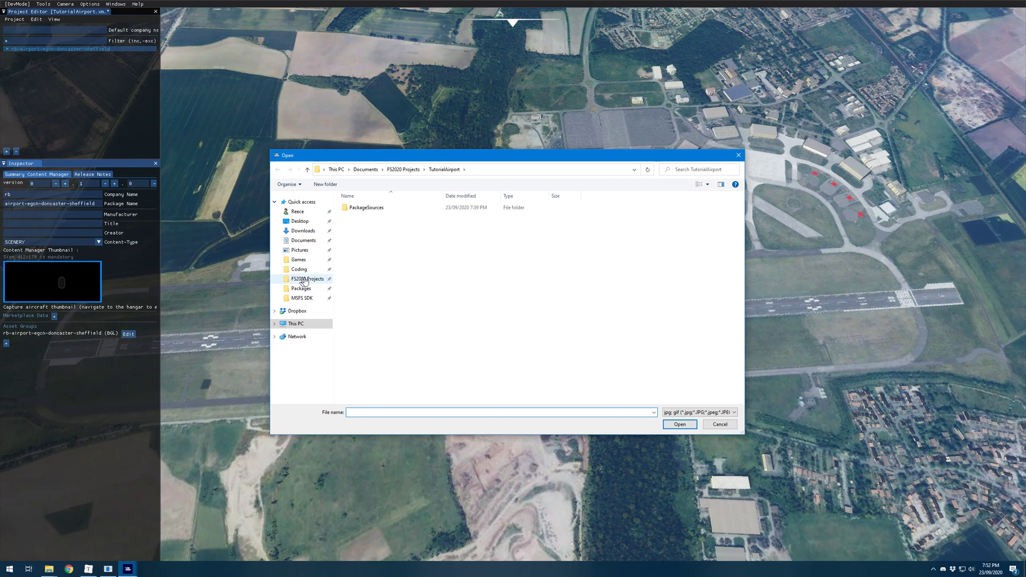
Pick Thumbnail.jpg from MSFS SDK\Samples\SimpleAirport\PackageDefinitions\mycompany-airport\ContentInfo as the thumbnail.
left_click(301, 298)
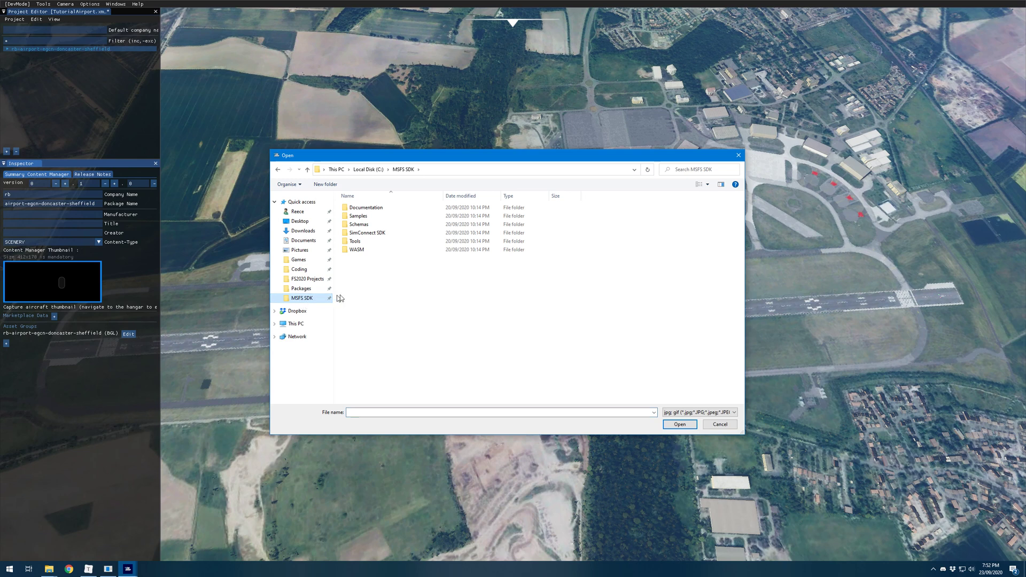
left_click(368, 219)
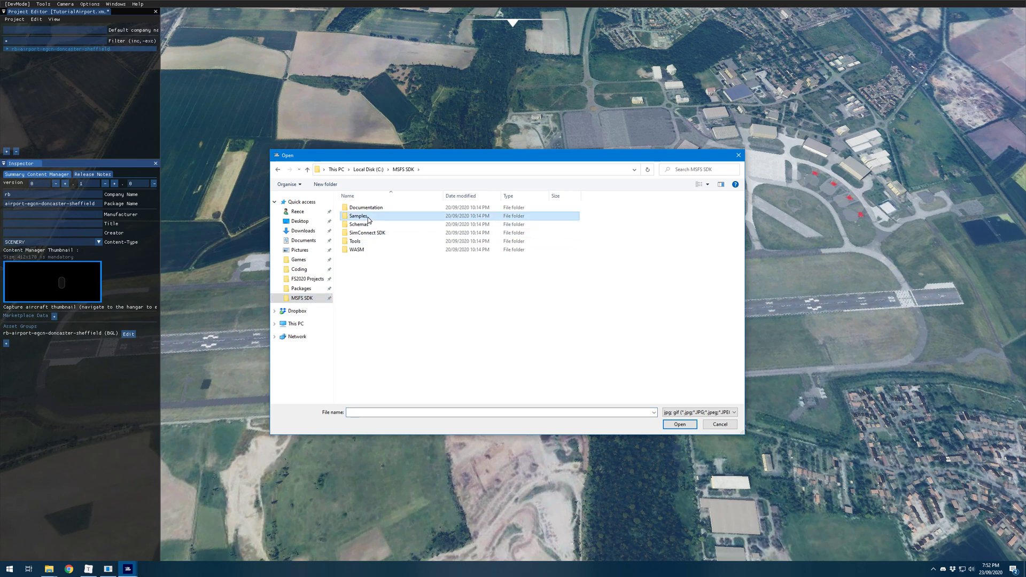
double_click(368, 219)
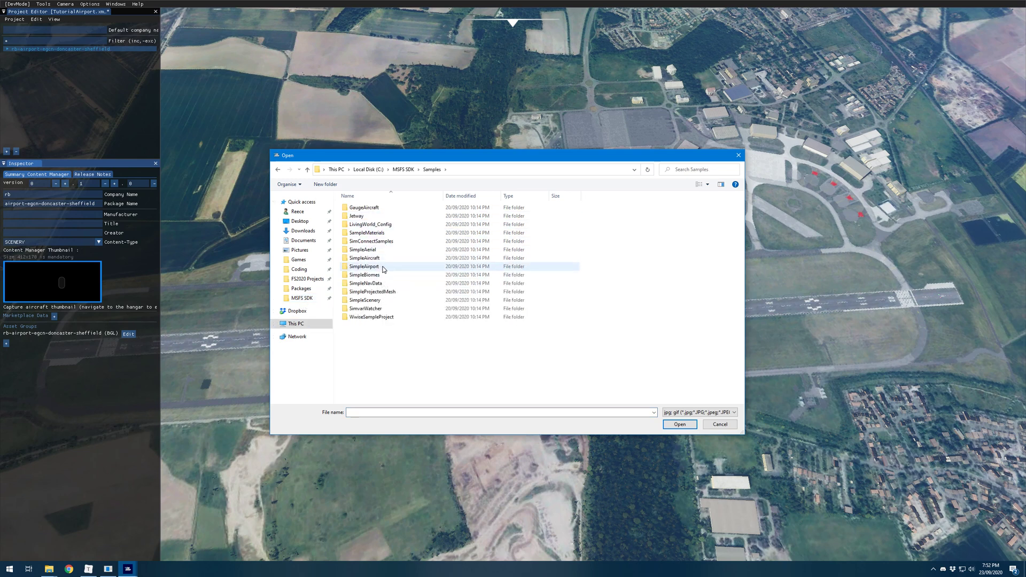
double_click(368, 267)
double_click(381, 210)
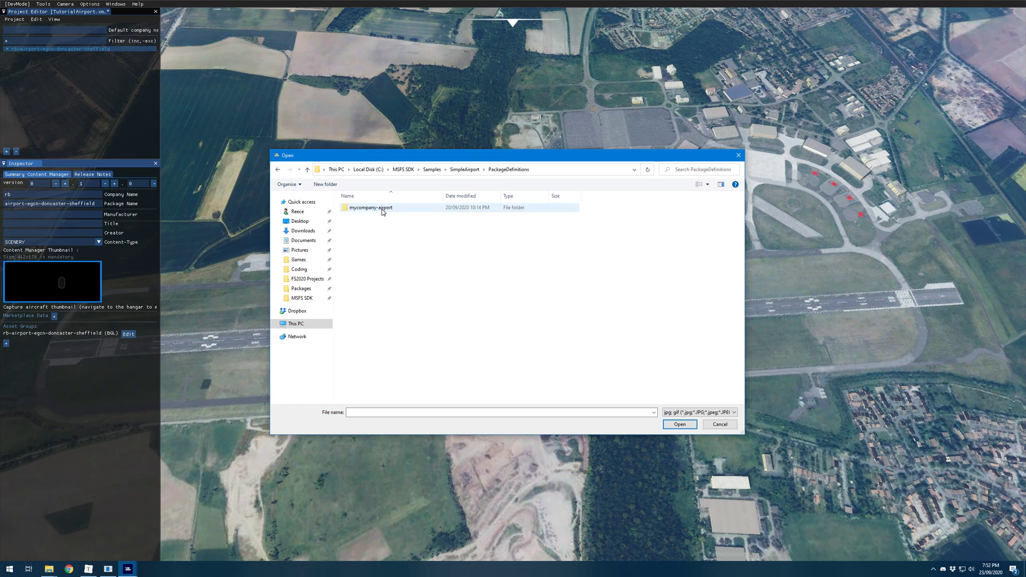
double_click(387, 213)
double_click(378, 210)
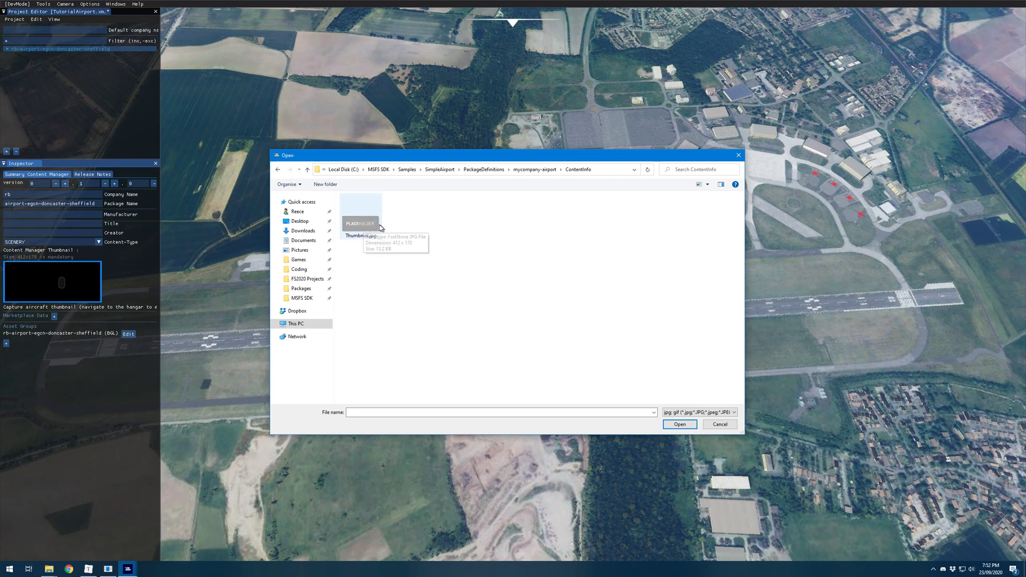
double_click(365, 224)
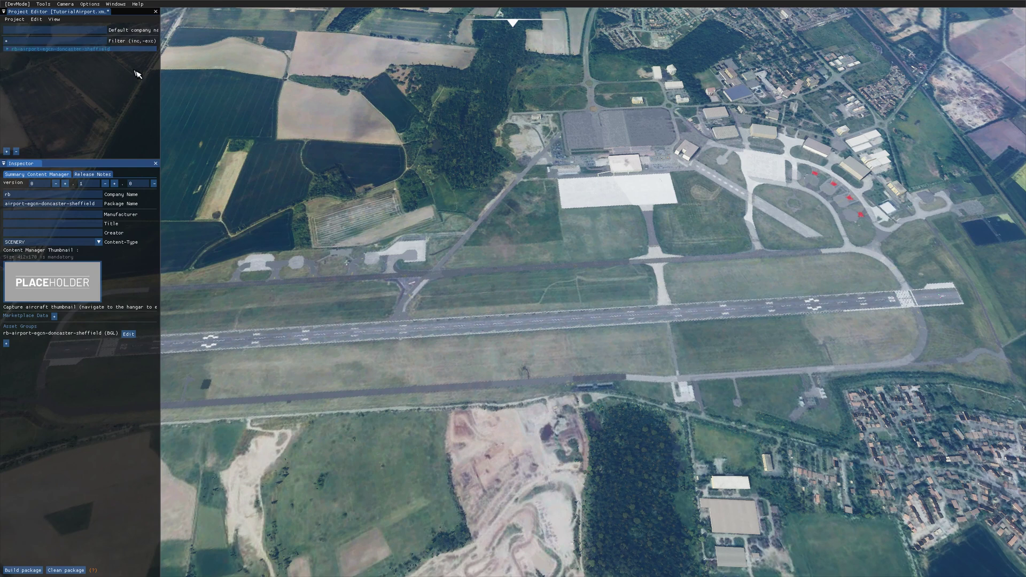
Expand the package and select its BGL asset group to show its settings.
left_click(8, 49)
left_click(52, 56)
left_click(49, 57)
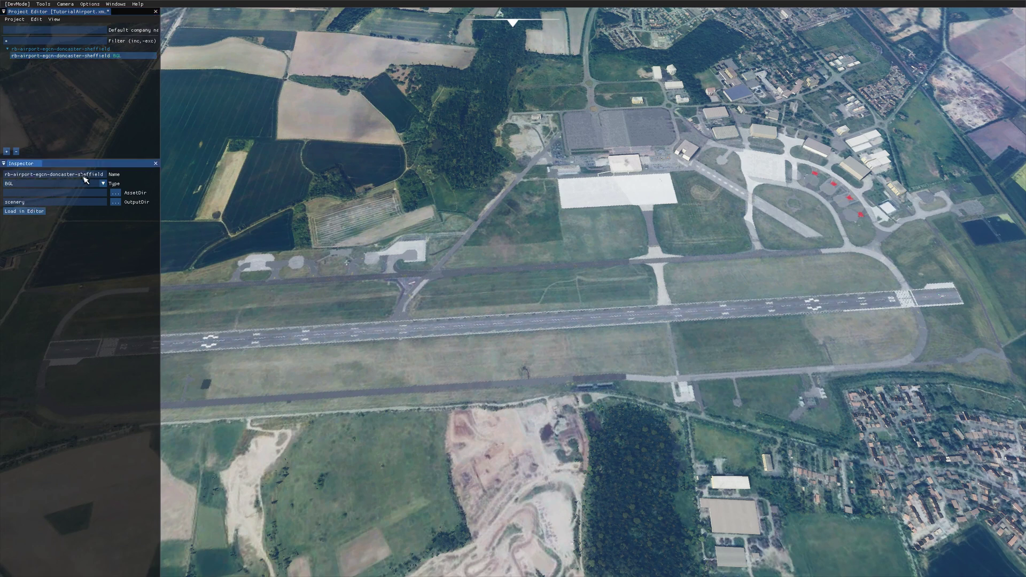
Set the asset directory to FS2020 Projects\TutorialAirport\PackageSources\data.
left_click(16, 193)
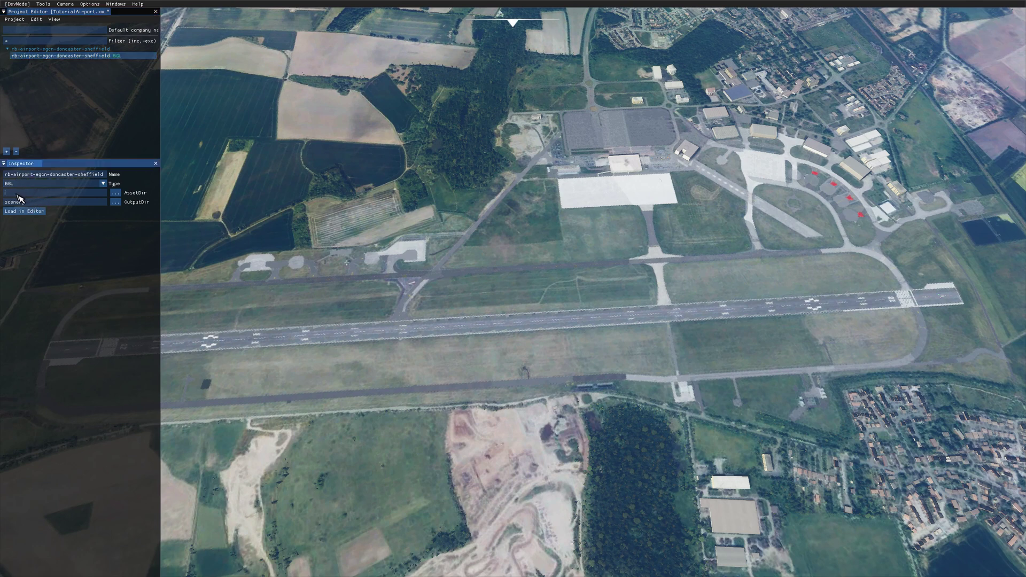
left_click(116, 193)
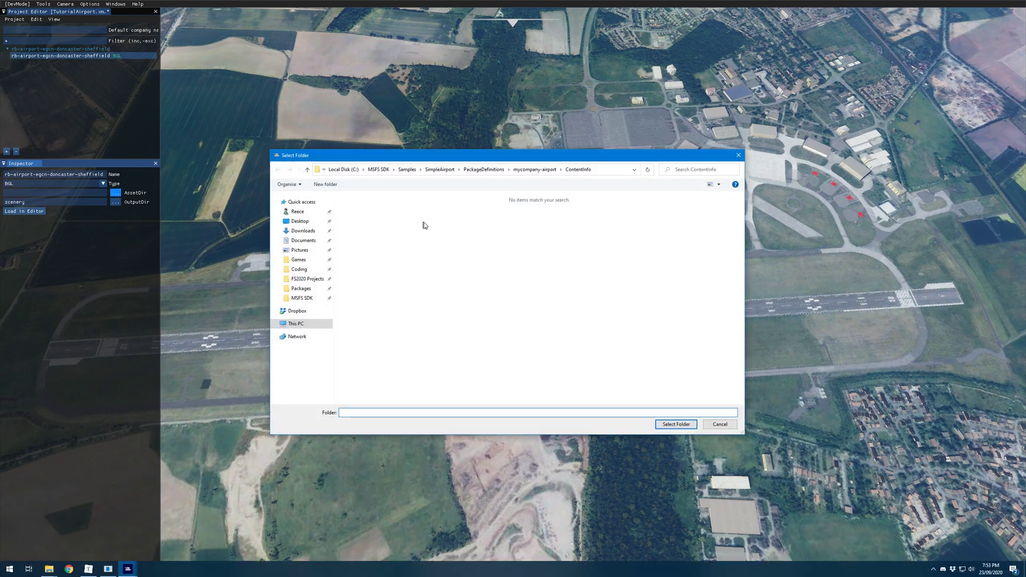
left_click(315, 279)
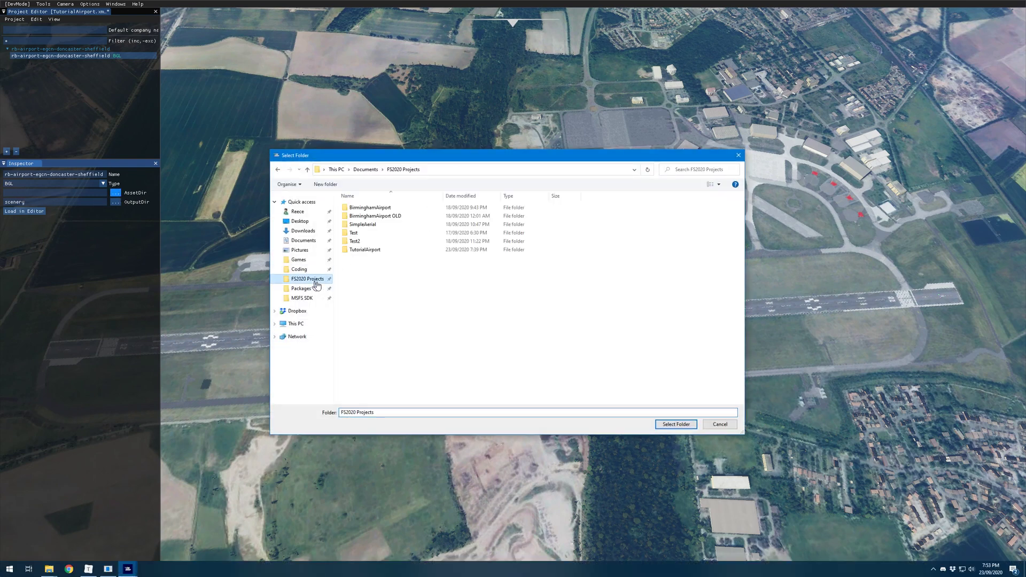
double_click(372, 251)
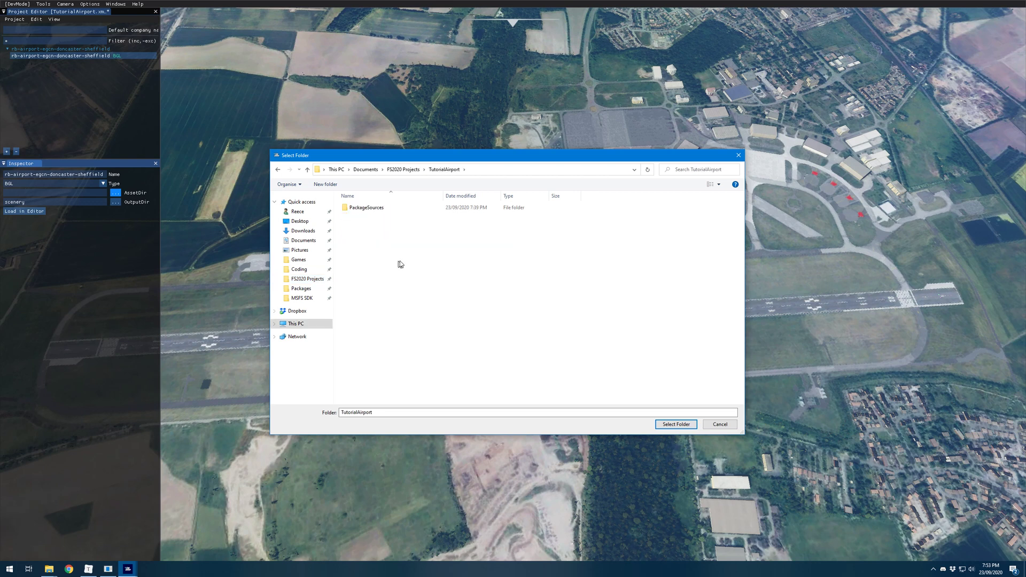
double_click(376, 211)
double_click(367, 210)
left_click(675, 425)
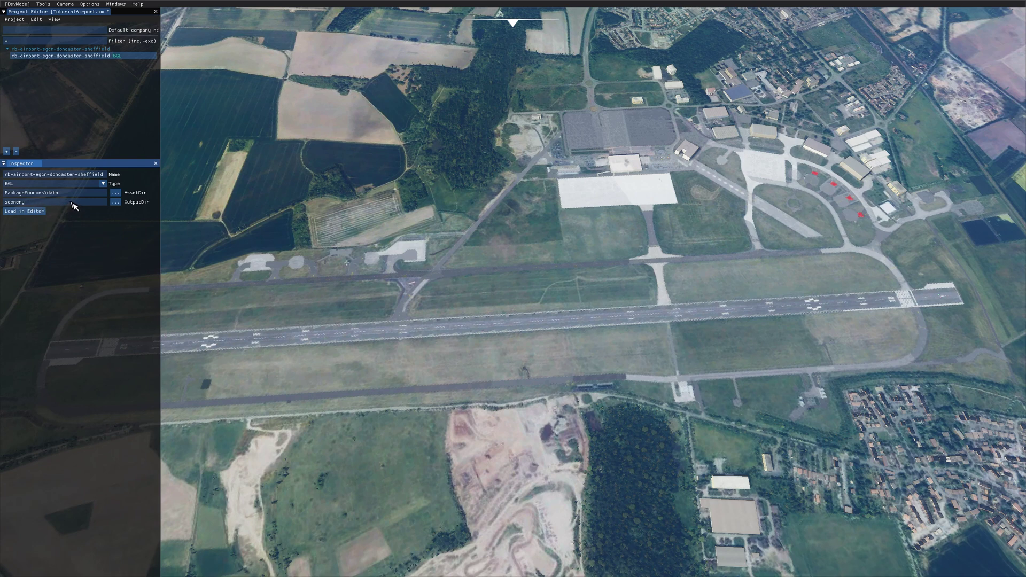
Load the BGL asset group in the editor and frame the Doncaster runway.
left_click(26, 211)
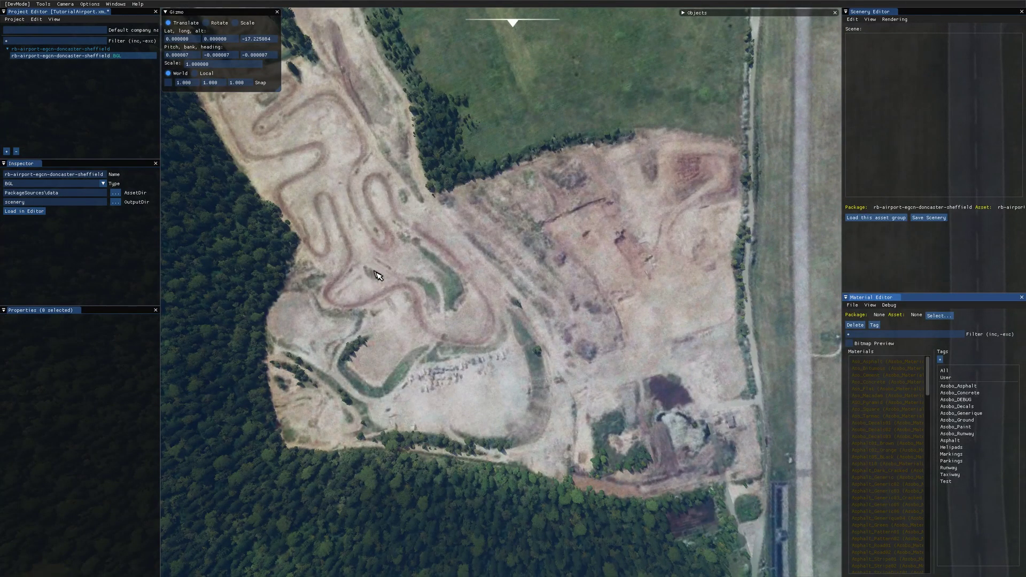
right_click_drag(400, 302, 531, 262)
scroll(526, 266, "down", 5)
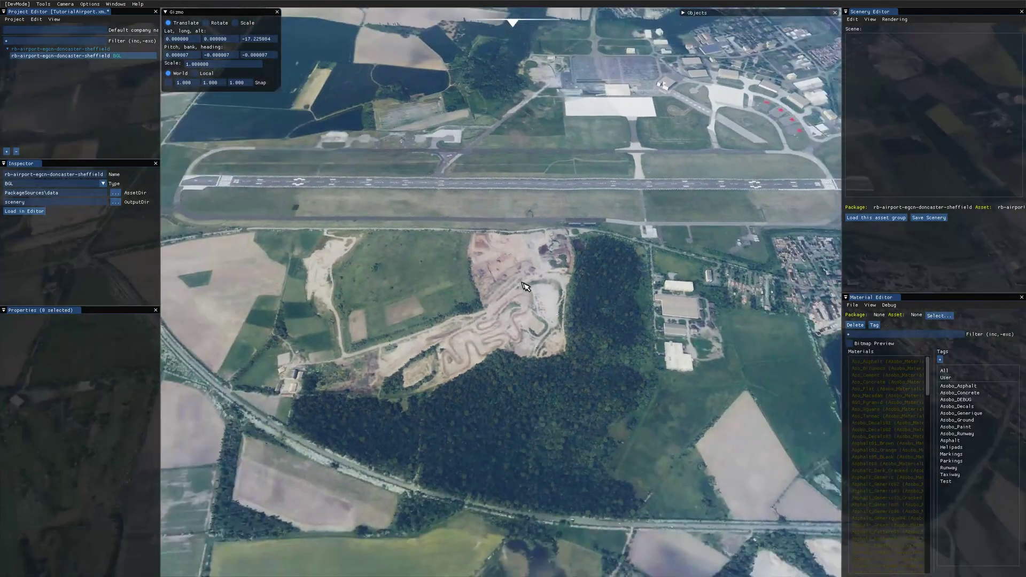
scroll(505, 272, "up", 3)
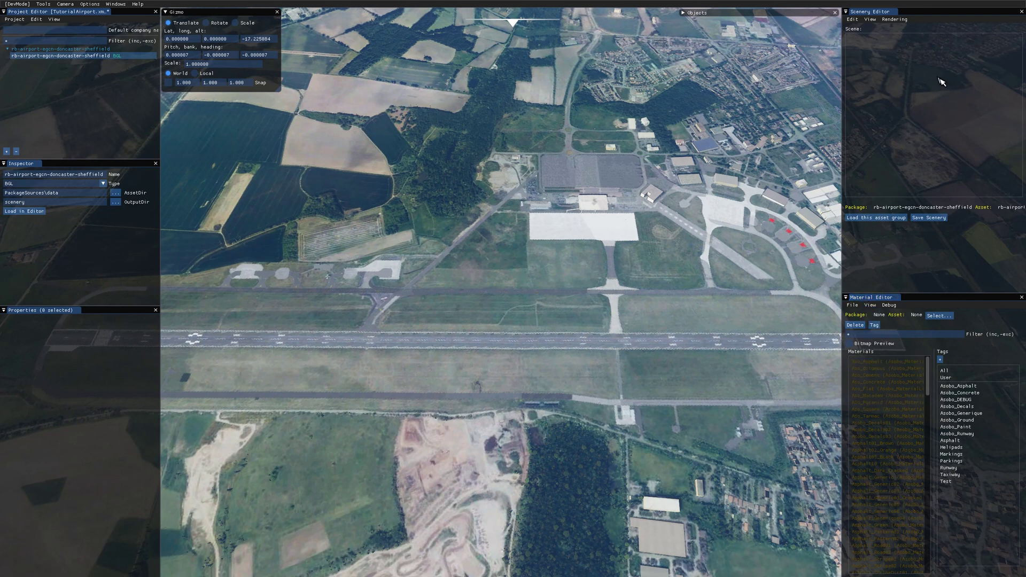
Expand the Objects window and look over the View menu without changing anything.
left_click(684, 13)
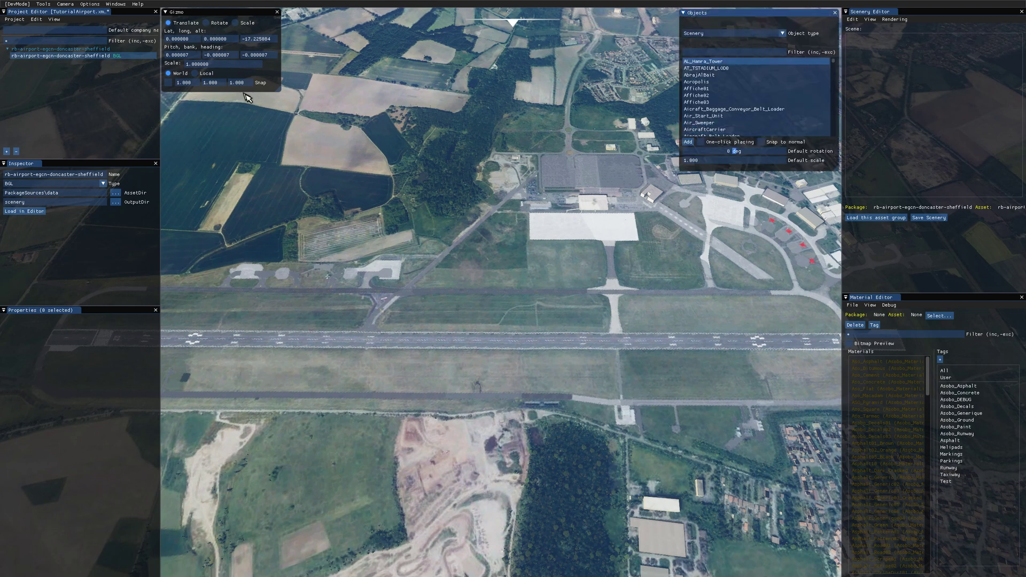
left_click(271, 79)
left_click_drag(271, 79, 271, 79)
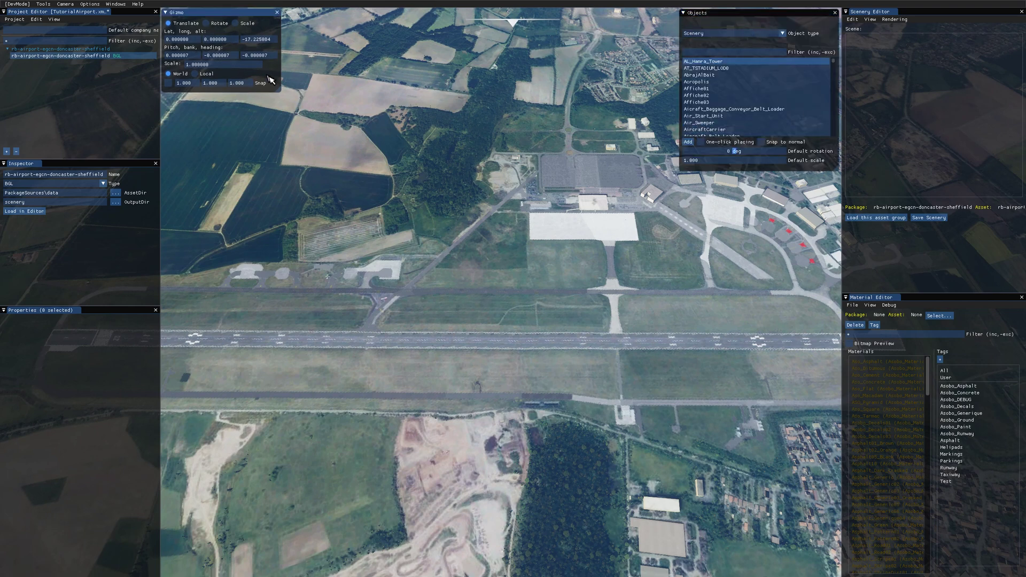
left_click(870, 20)
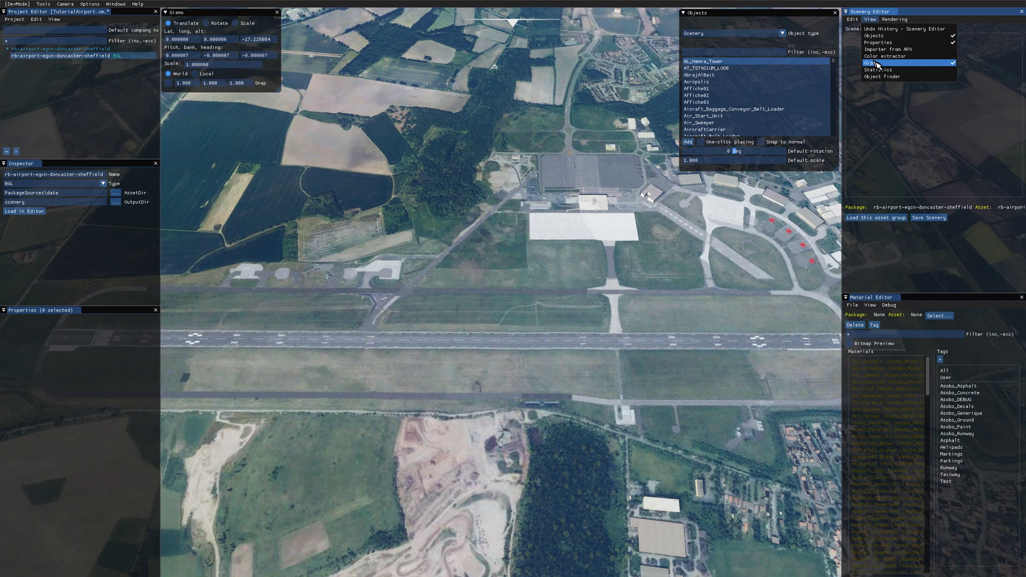
left_click(100, 381)
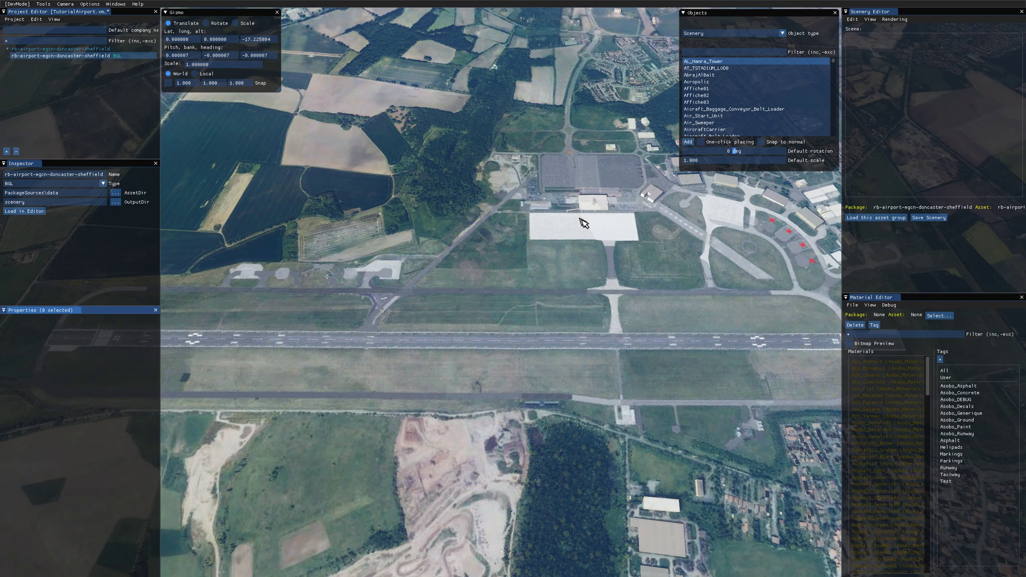
Set the Objects window's object type to Airport and add an Airport object.
left_click(759, 17)
left_click(721, 34)
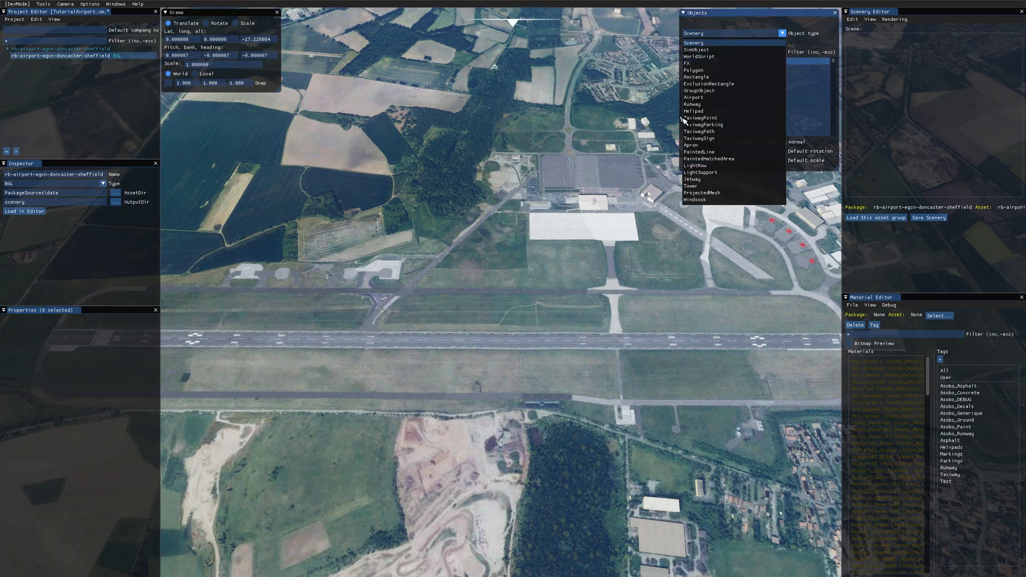
left_click(701, 97)
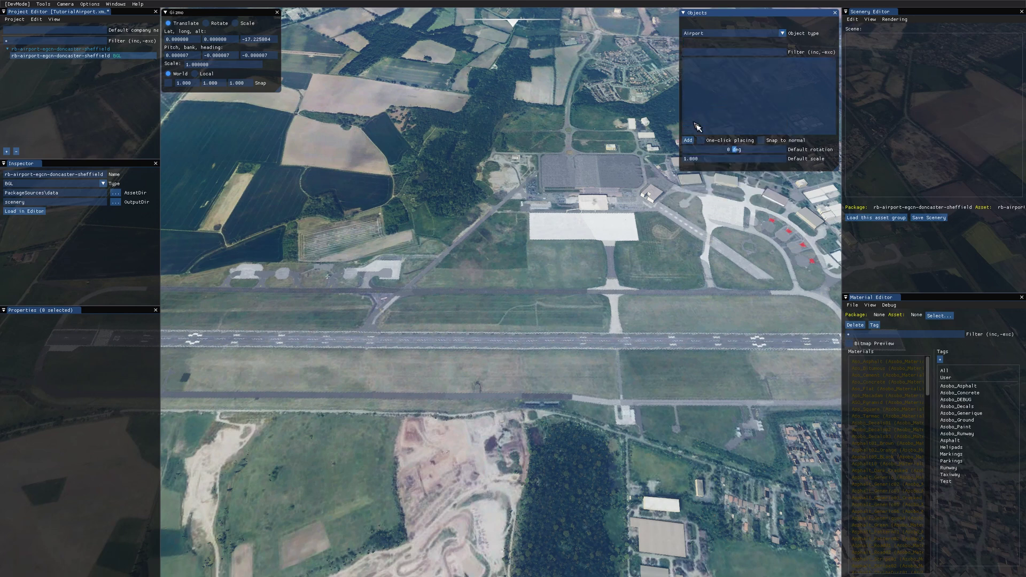
left_click(688, 140)
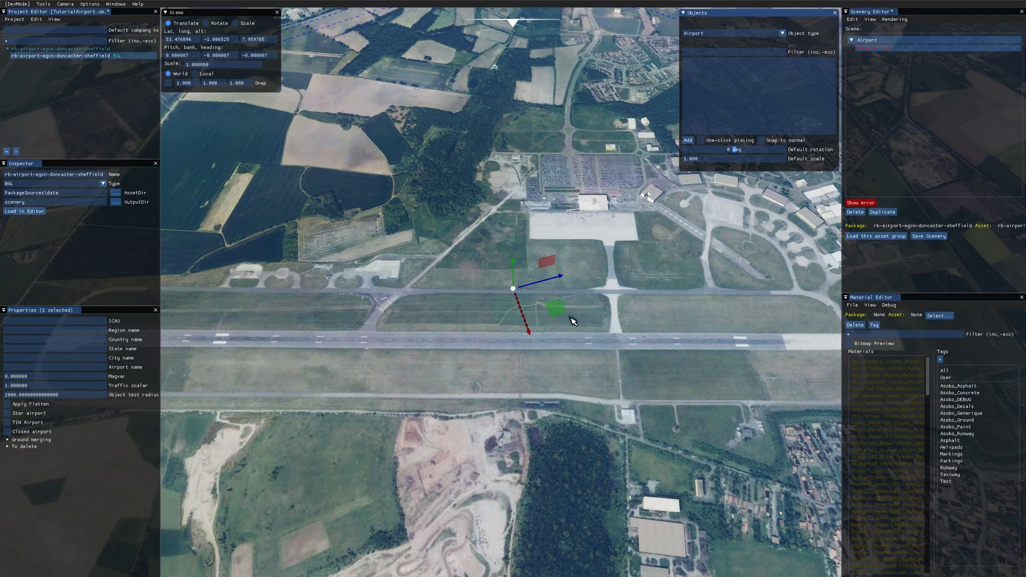
Drag the Airport object onto the runway and deselect it.
left_click_drag(561, 313, 577, 364)
left_click(619, 373)
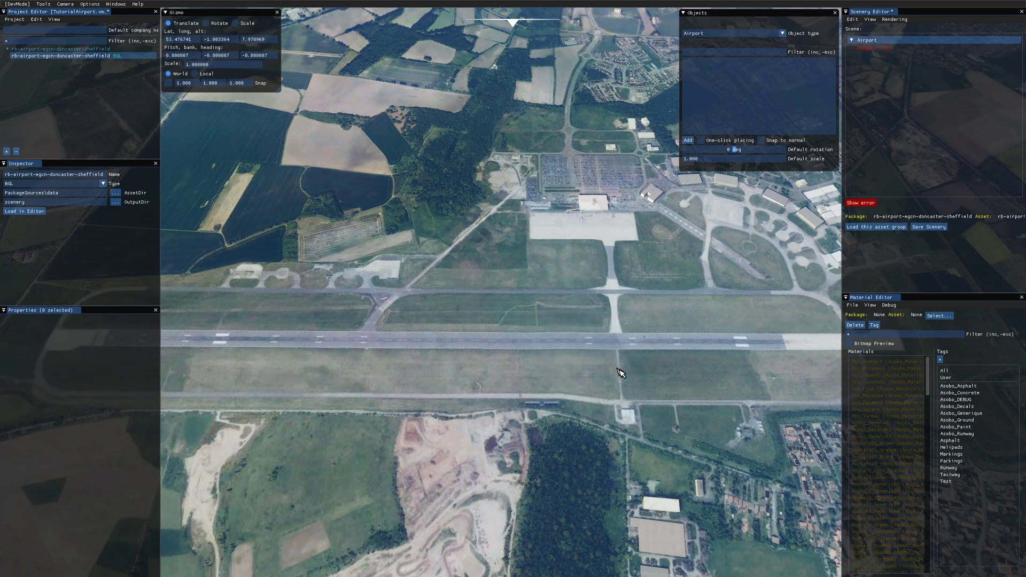
scroll(618, 373, "down", 10)
Select the Airport row in the Scenery Editor and start entering its ICAO code EGCN.
left_click(890, 48)
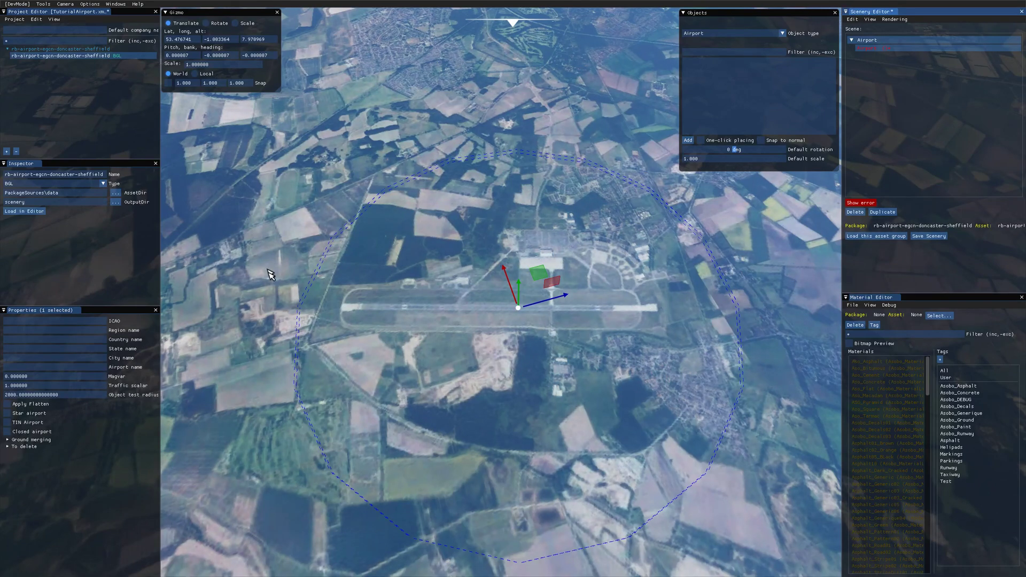
scroll(604, 384, "up", 5)
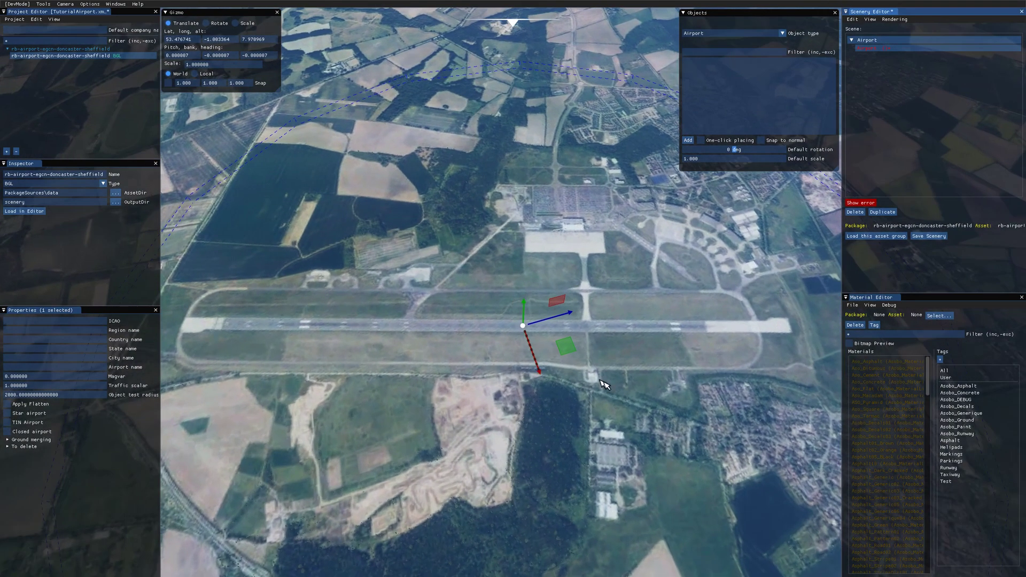
scroll(604, 383, "down", 3)
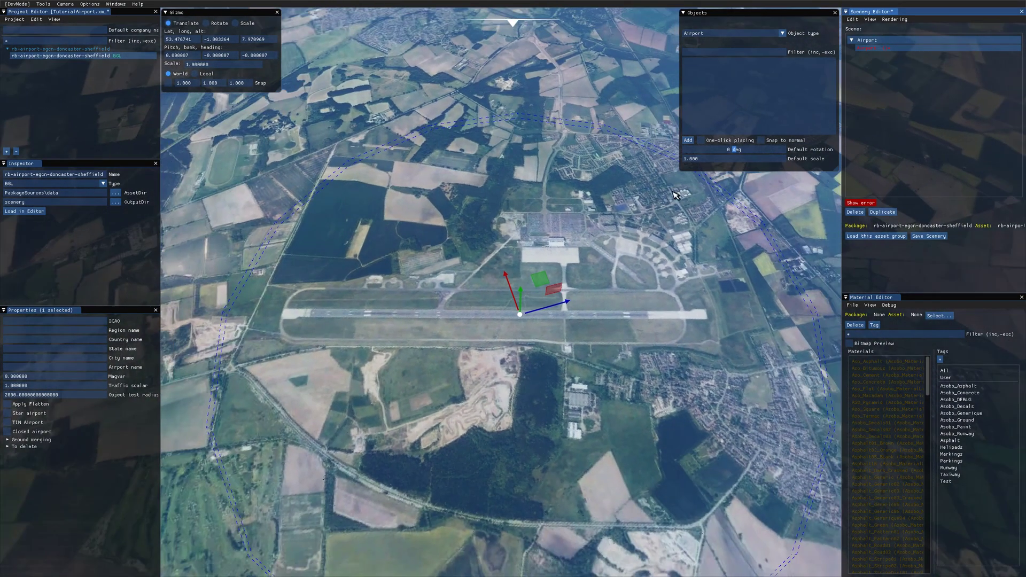
scroll(531, 343, "up", 5)
scroll(532, 344, "up", 2)
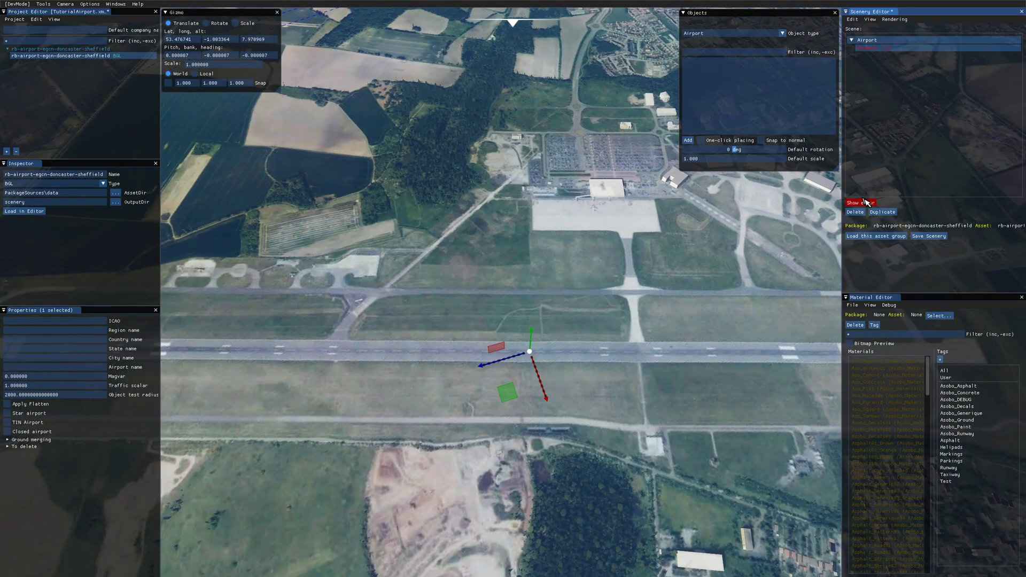
mouse_move(875, 53)
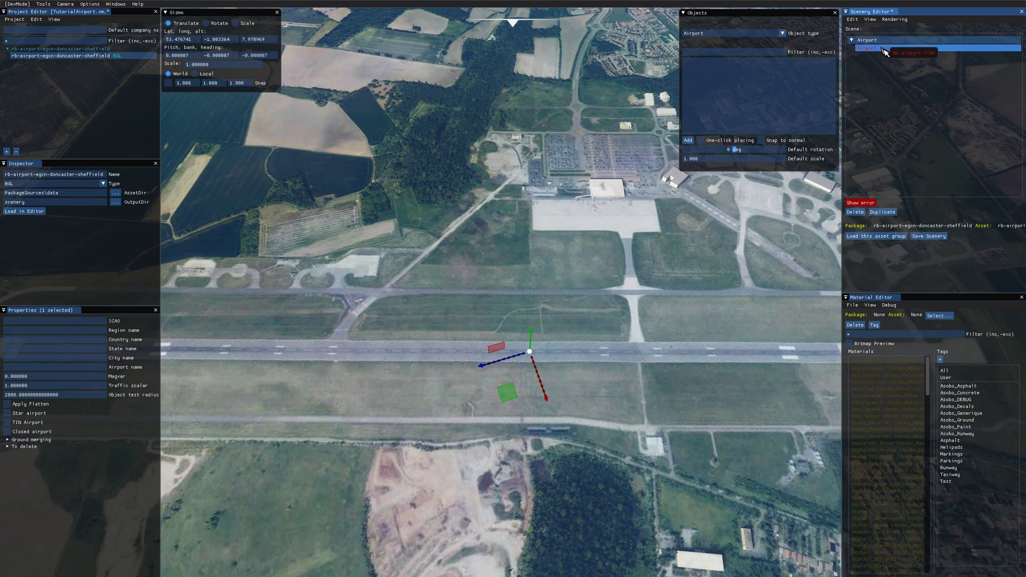
left_click(32, 321)
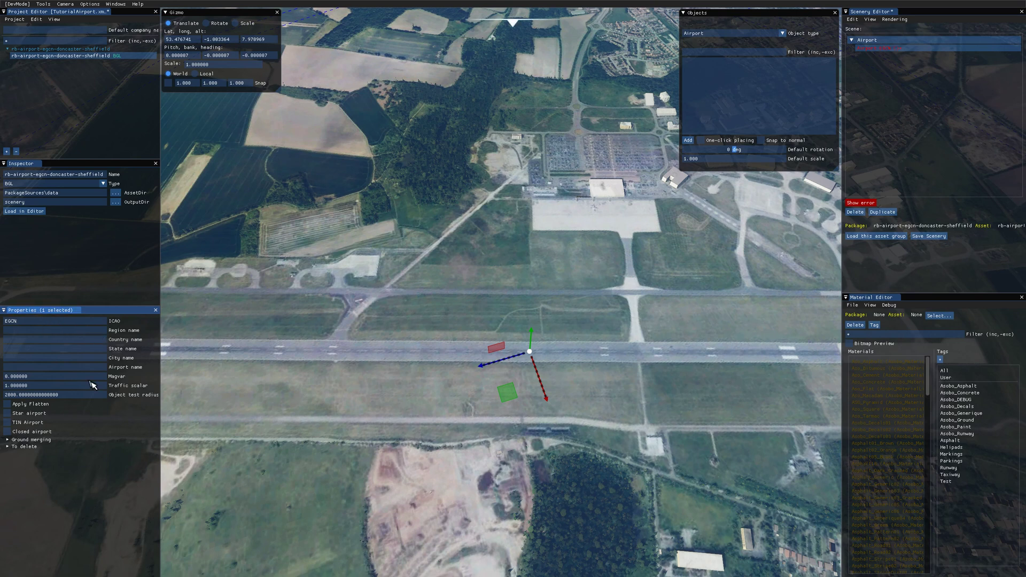
Name the airport 'Doncaster Sheffield', save the project with Ctrl+S, and expand the To delete options.
left_click(13, 368)
type("Doncaster Sheffield")
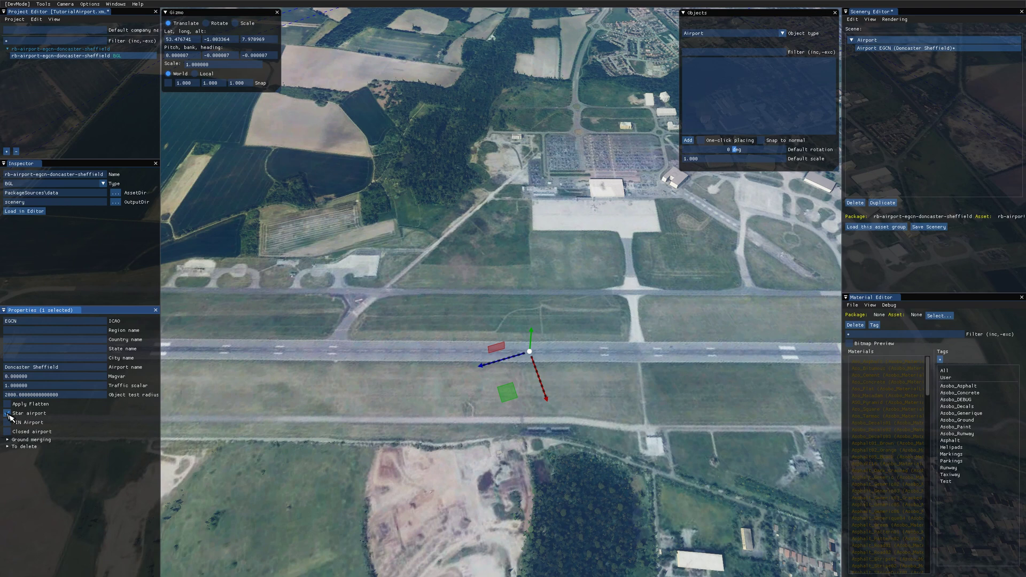
key("ctrl+s")
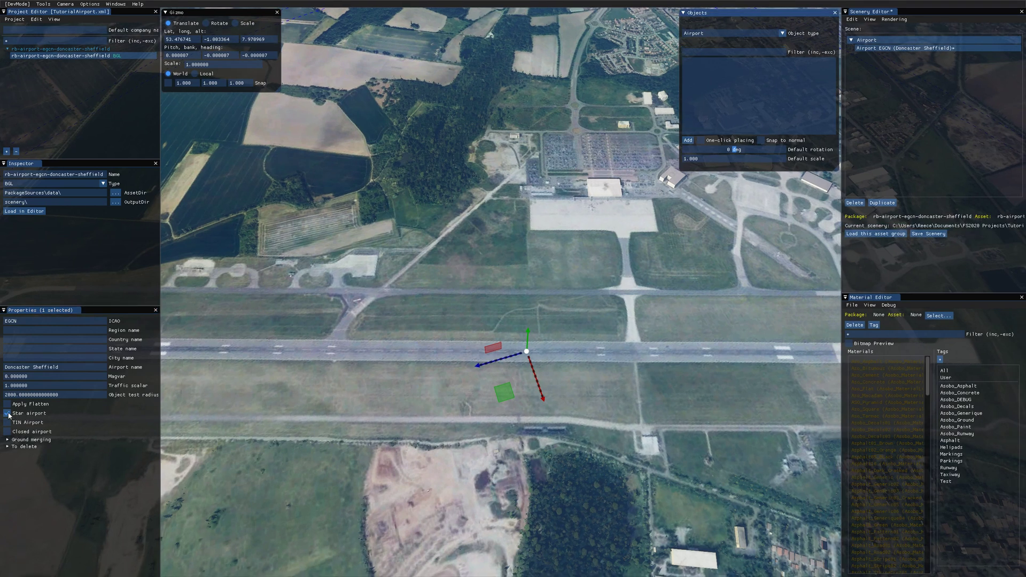
left_click(10, 448)
scroll(96, 458, "down", 2)
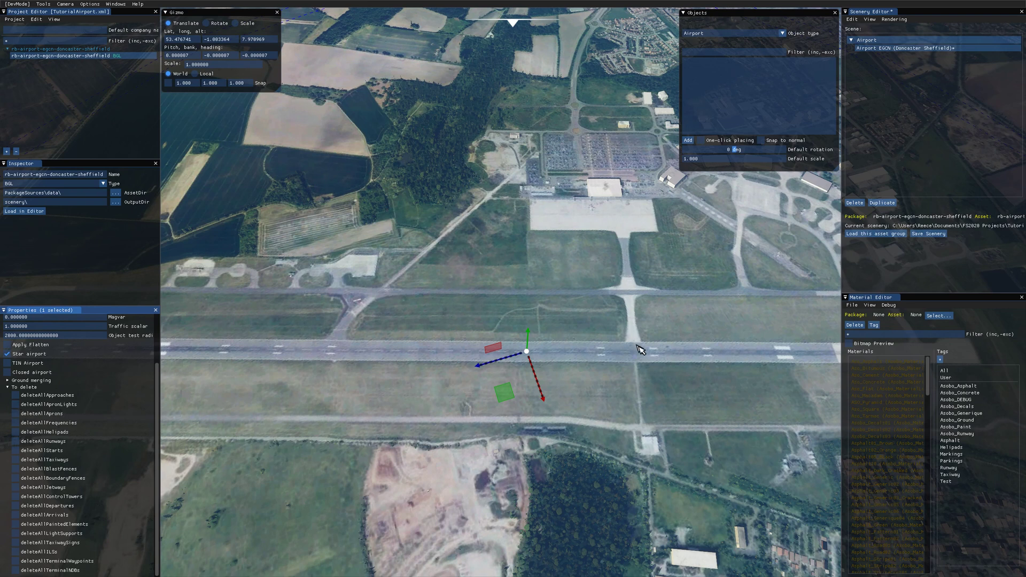
Enable deletion of default apron lights, aprons, helipads, runways, starts, taxiways, jetways and boundary fences.
left_click(16, 404)
left_click(16, 414)
left_click(16, 432)
left_click(16, 441)
left_click(16, 451)
left_click(16, 459)
left_click(16, 487)
left_click(16, 479)
left_click(11, 388)
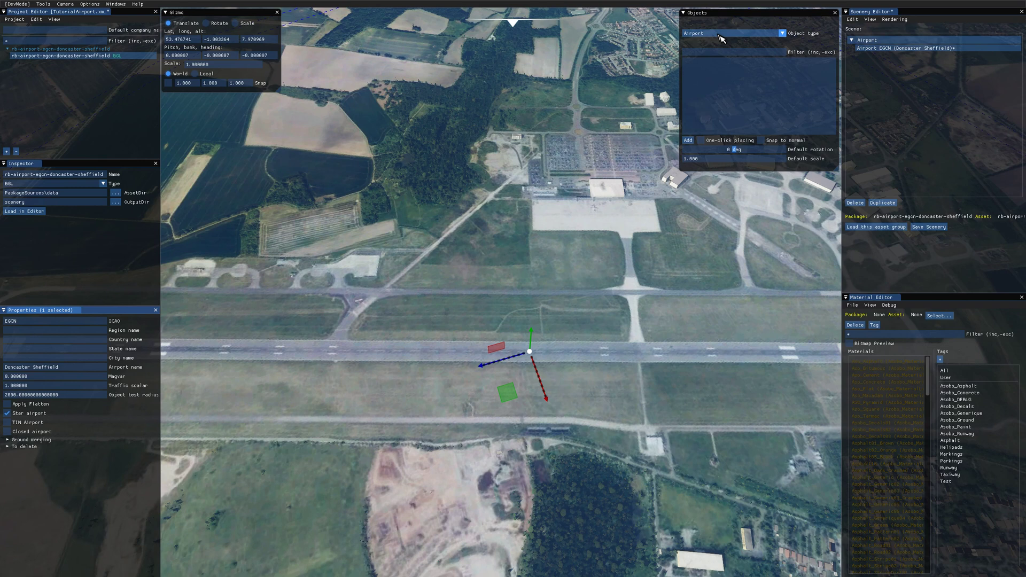
Switch the Scenery Editor object type to Runway.
left_click(692, 35)
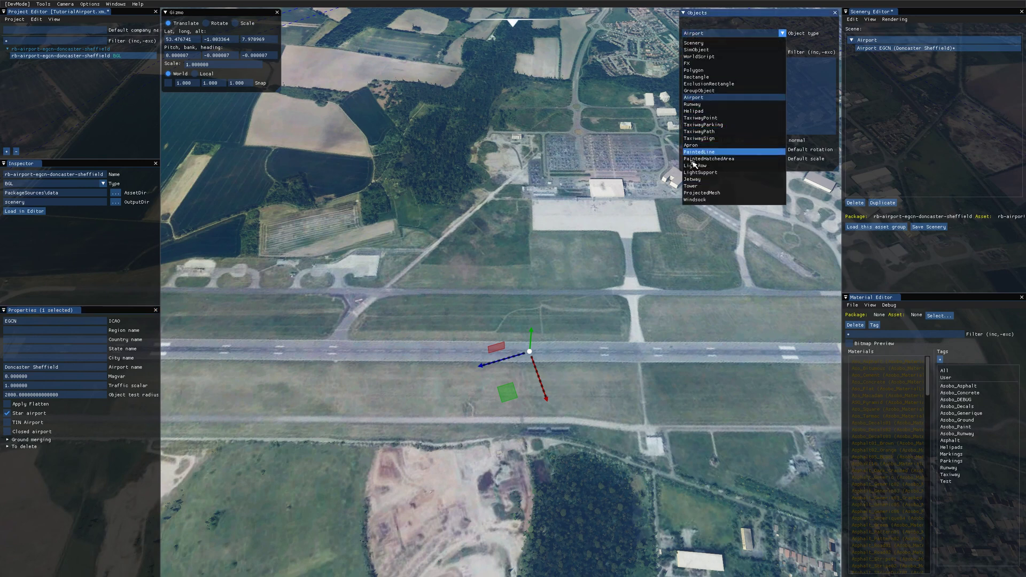
left_click(694, 104)
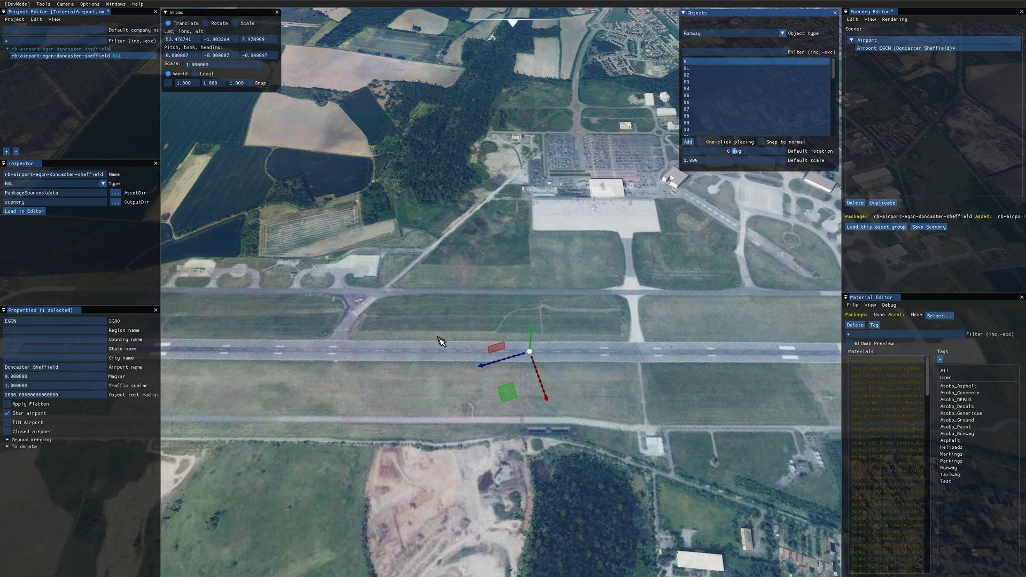
left_click(415, 360)
scroll(419, 358, "down", 2)
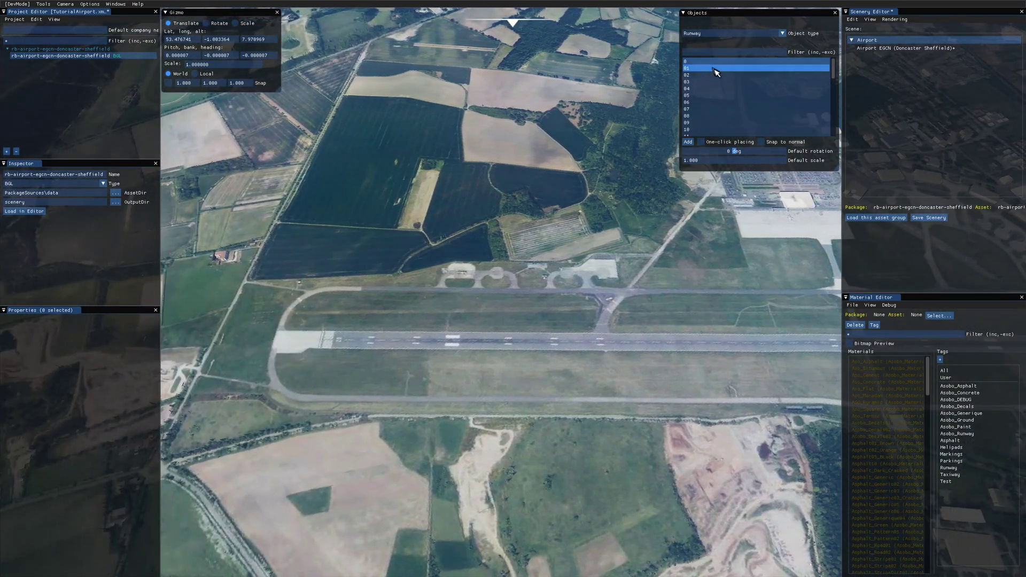
Add runway 02 to the airport and drag it toward the real runway.
left_click(689, 75)
left_click_drag(685, 97, 572, 293)
scroll(315, 392, "up", 3)
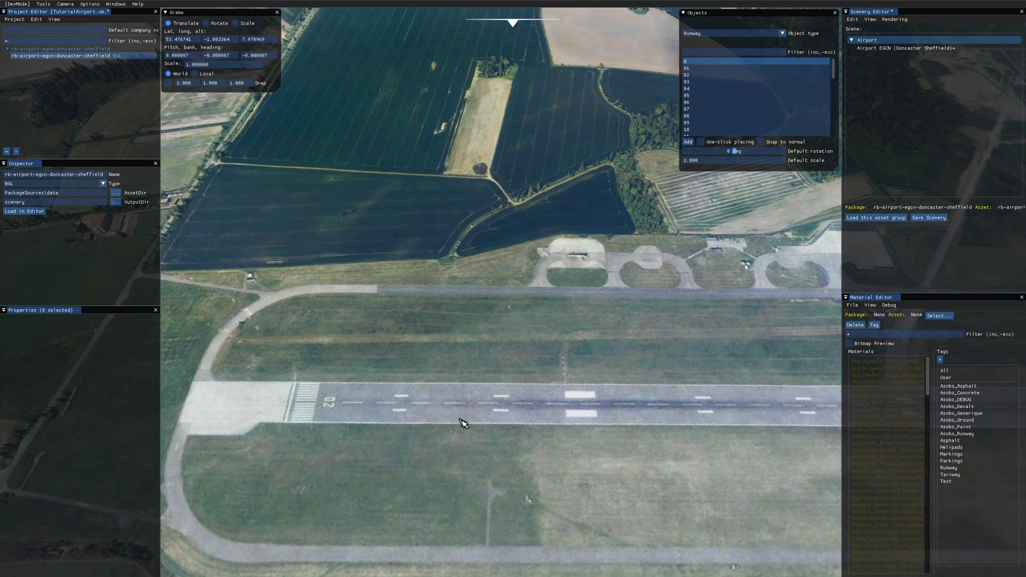
left_click(689, 75)
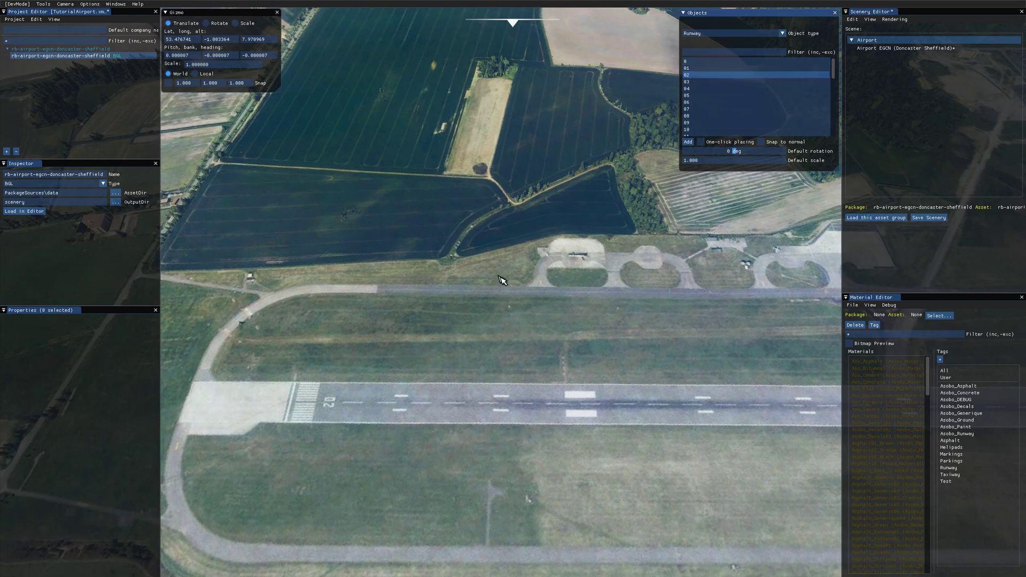
scroll(499, 279, "down", 2)
left_click(688, 142)
left_click_drag(493, 331, 496, 366)
Align runway 02 with the real runway and start stretching a corner along it.
key("d")
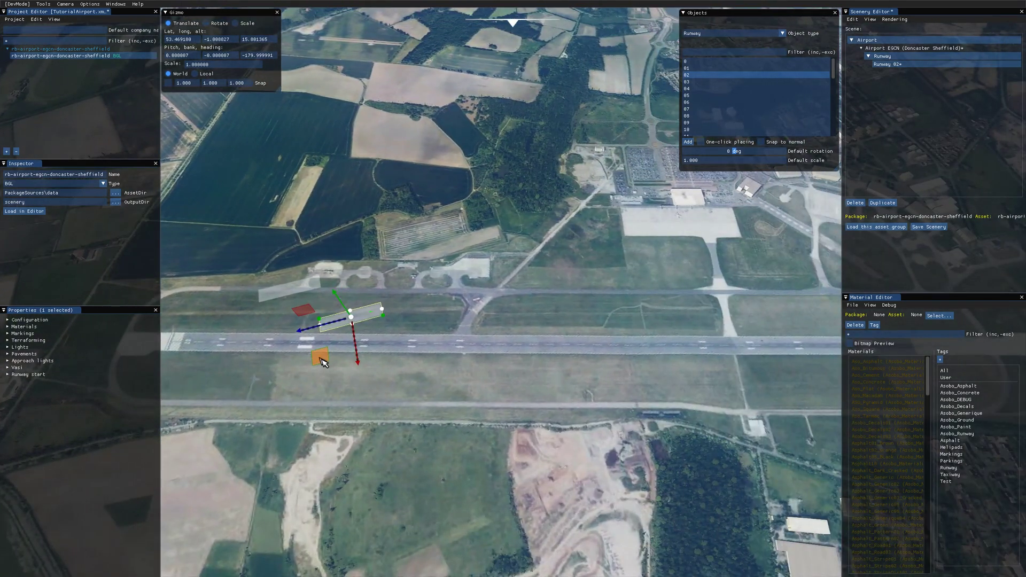
left_click_drag(323, 363, 534, 389)
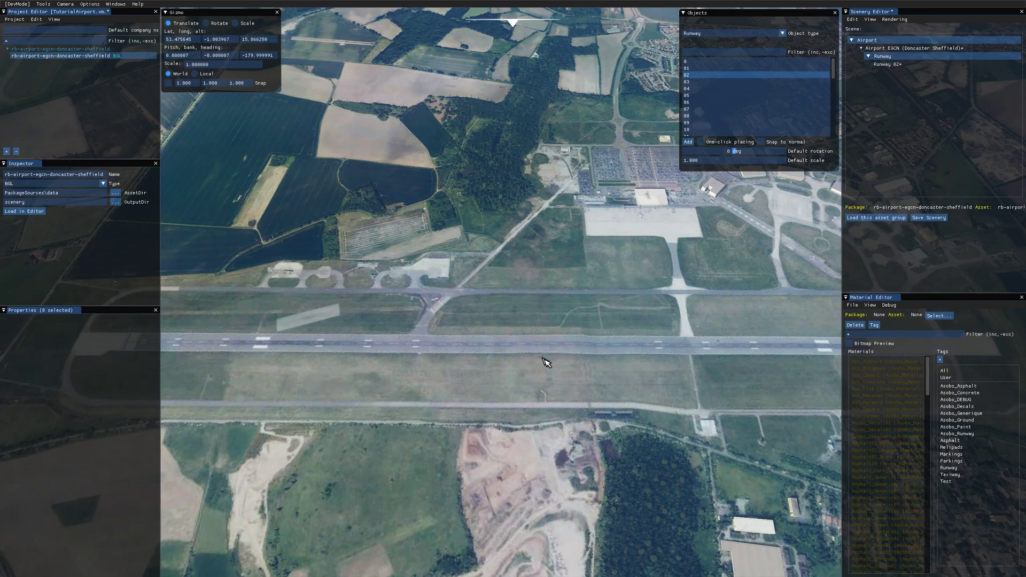
key("w")
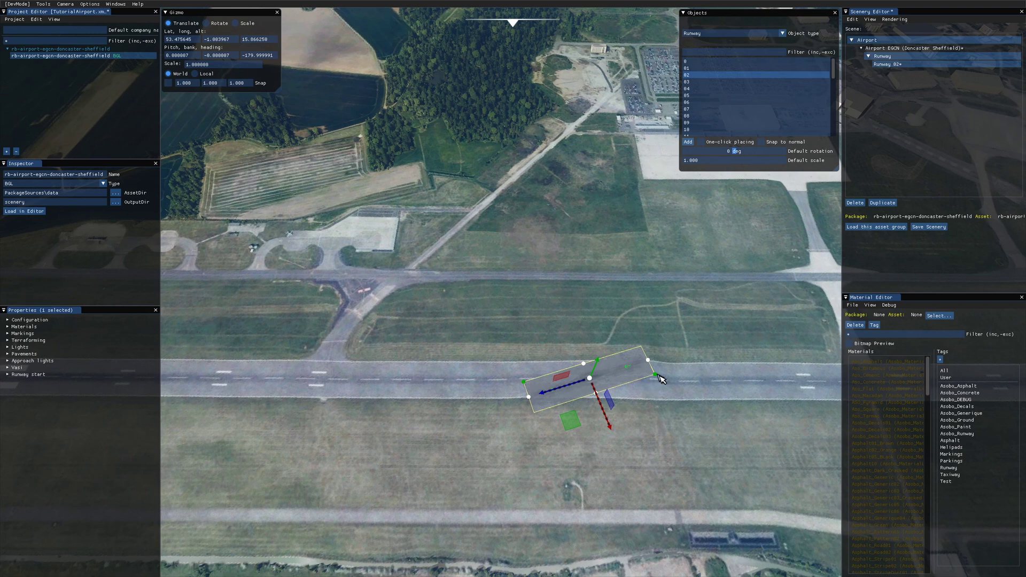
left_click(525, 384)
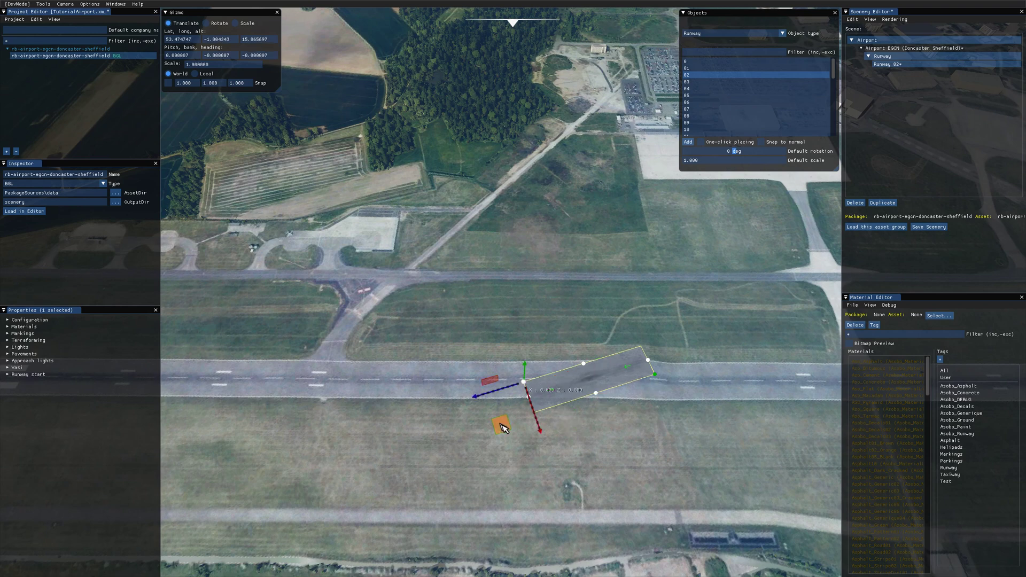